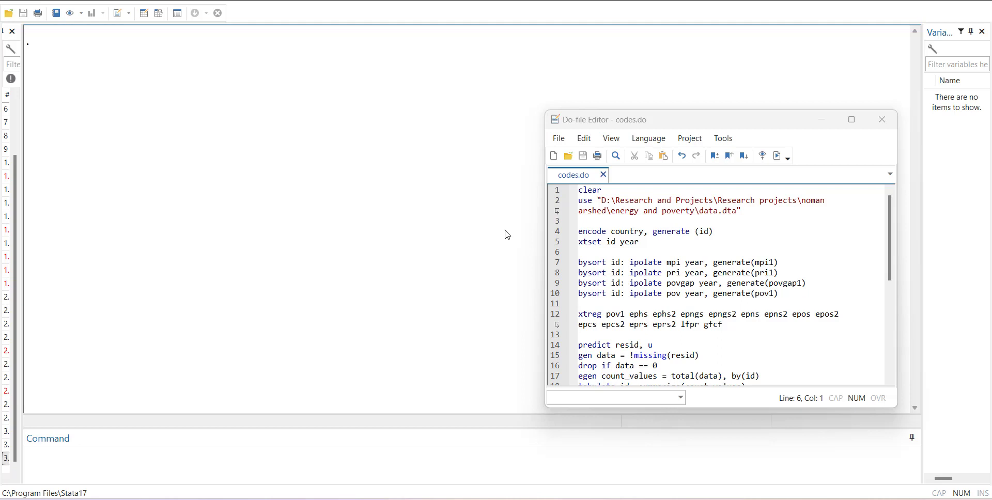
Run the clear and use data.dta lines to load the energy and poverty dataset
click(697, 261)
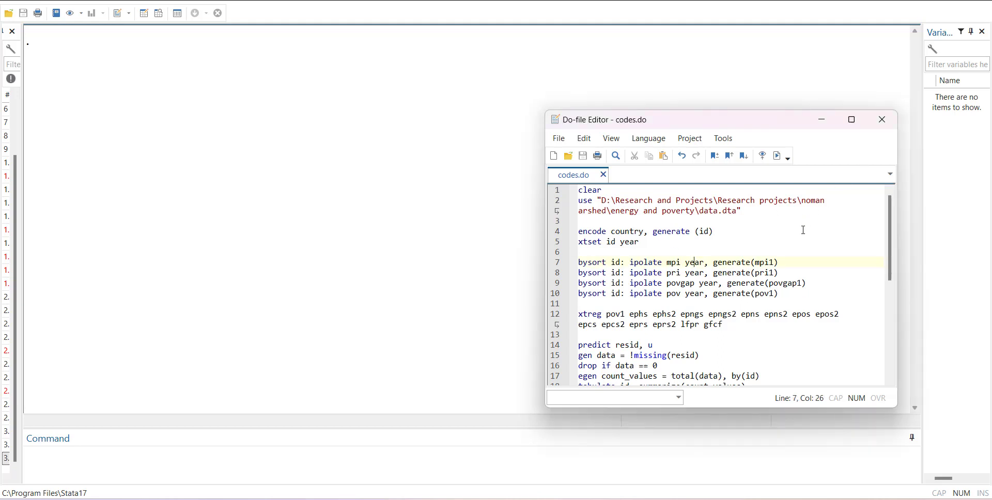
drag(747, 216, 573, 192)
click(778, 156)
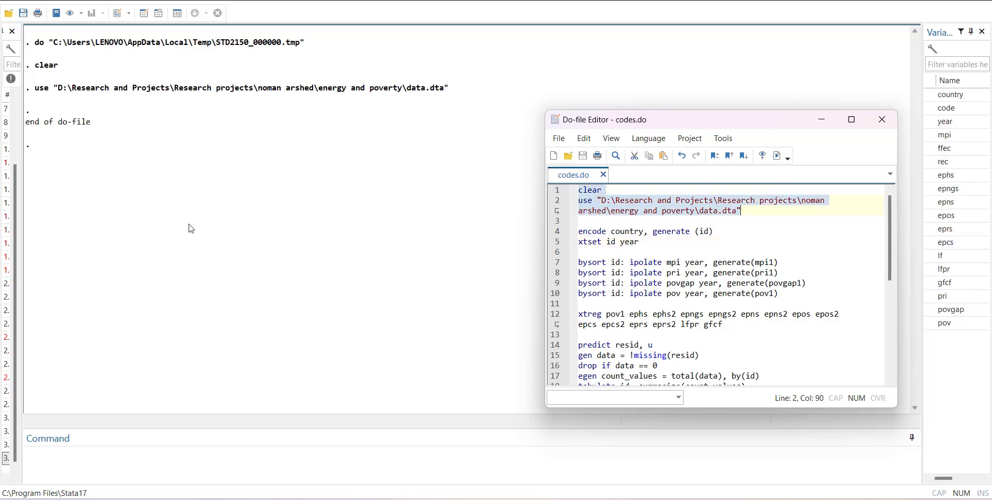
click(144, 13)
scroll(305, 277, down, 10)
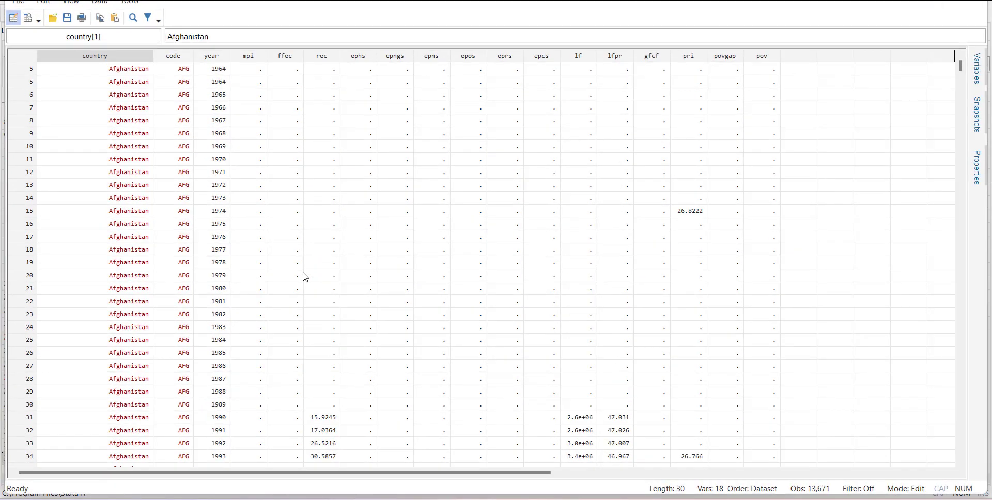
scroll(305, 276, right, 5)
scroll(305, 278, left, 5)
scroll(306, 278, down, 20)
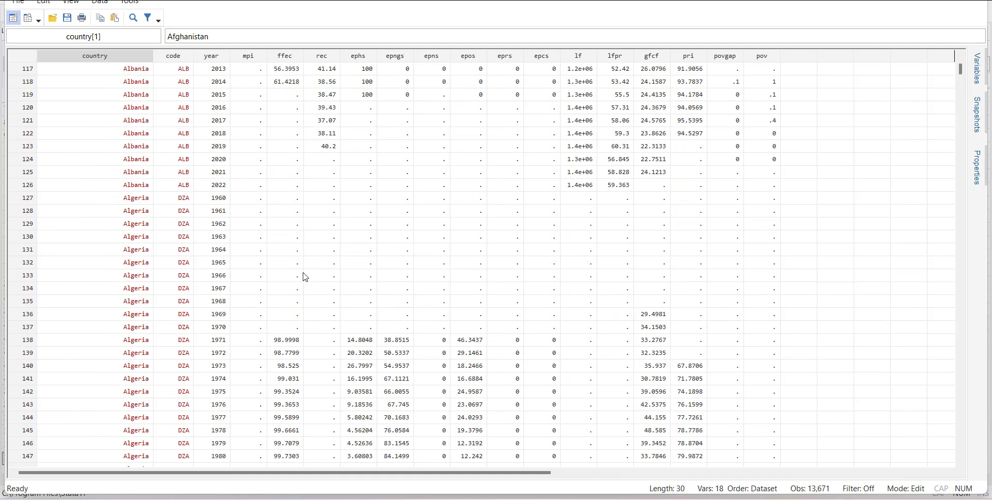
click(982, 1)
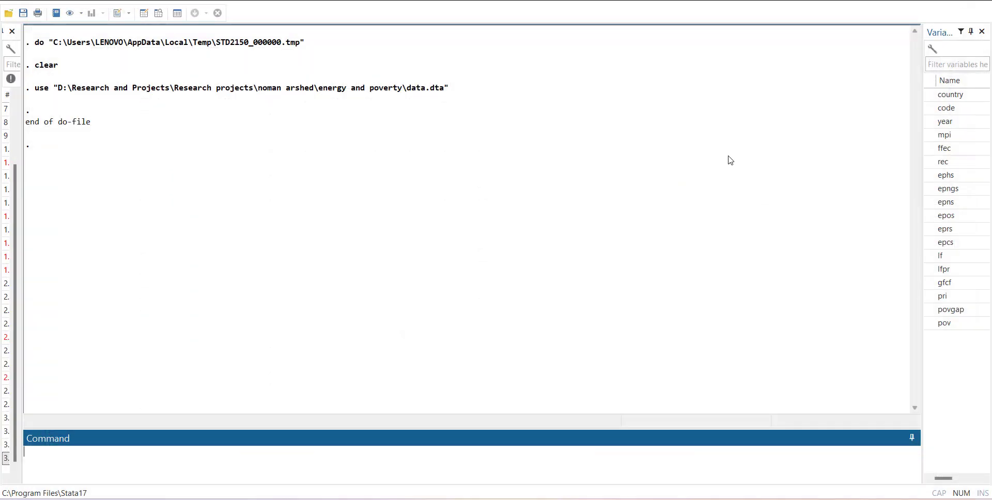
mouse_move(611, 499)
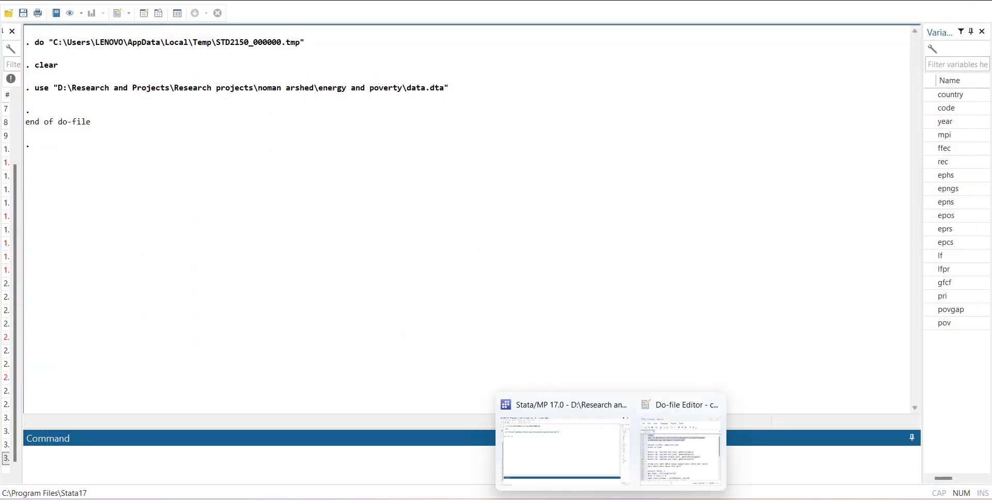
click(672, 455)
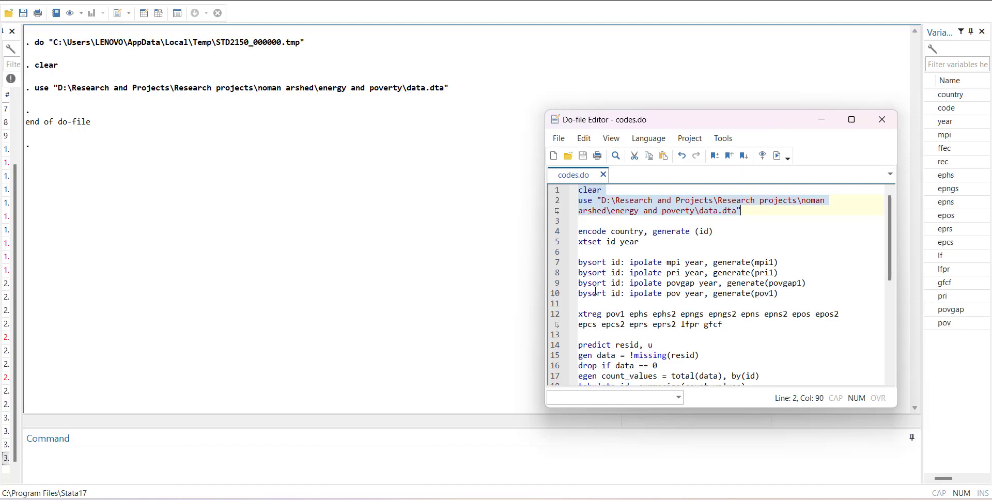
Run encode/xtset to panel-set by id and year, then the ipolate lines creating mpi1, pri1, povgap1, pov1
drag(670, 247, 573, 233)
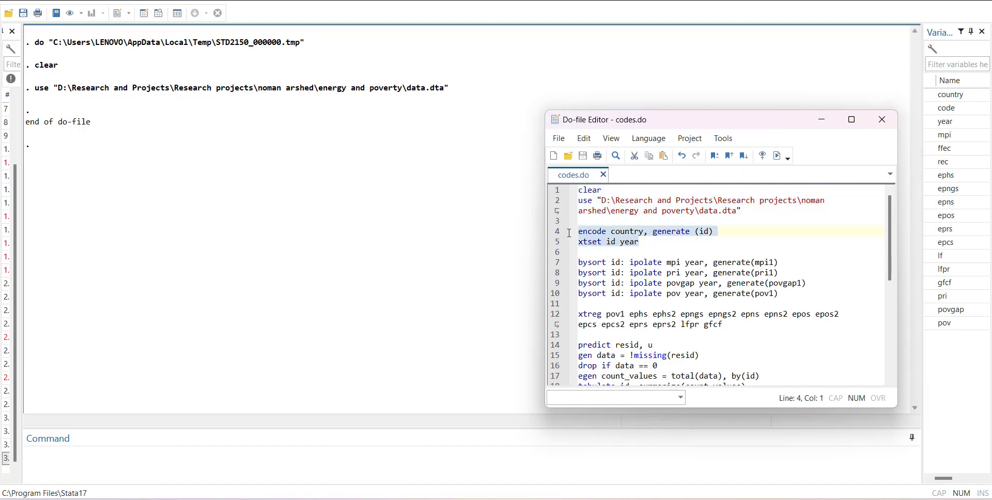
key(ctrl+d)
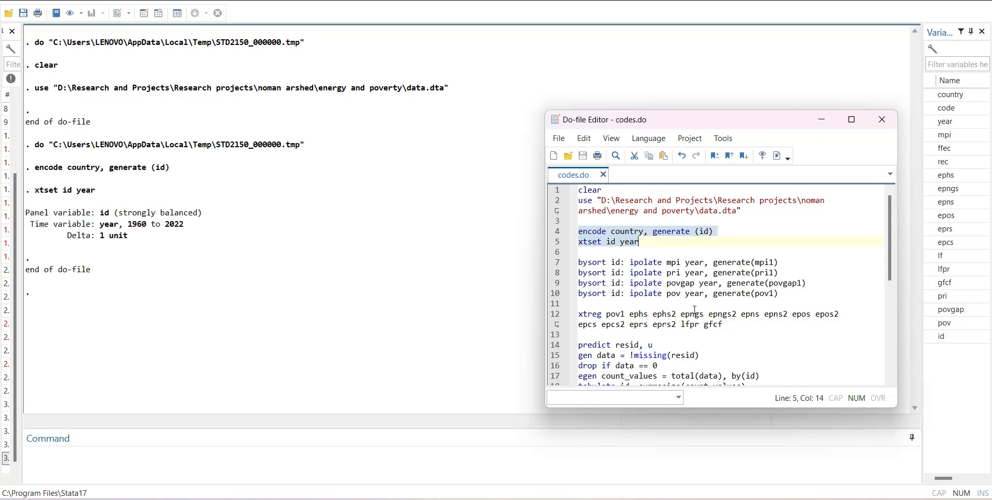
drag(788, 293, 566, 265)
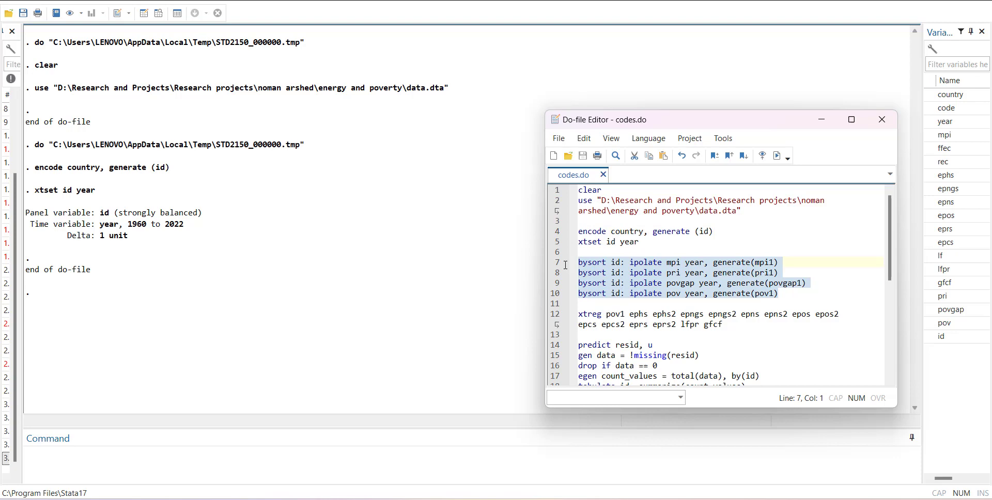
key(ctrl+d)
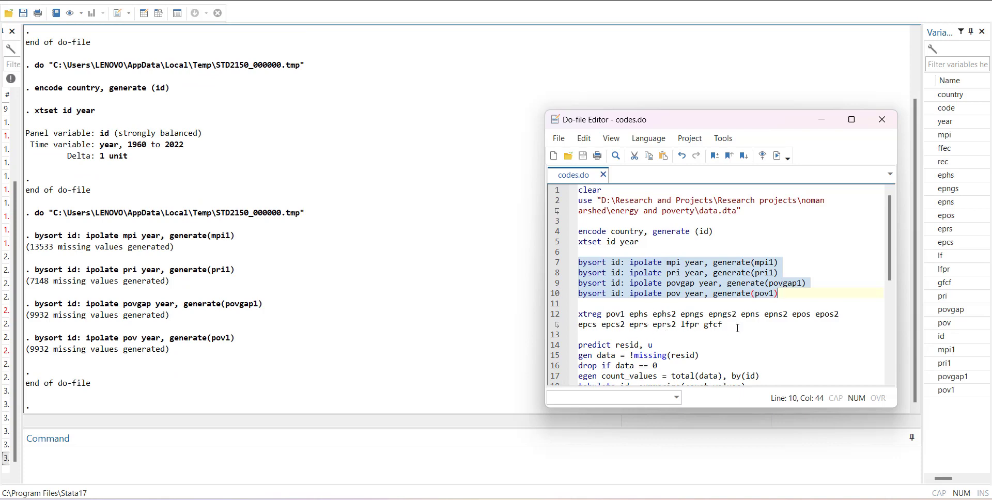
Run the xtreg regression line, which fails on the ephs2 variable
click(559, 321)
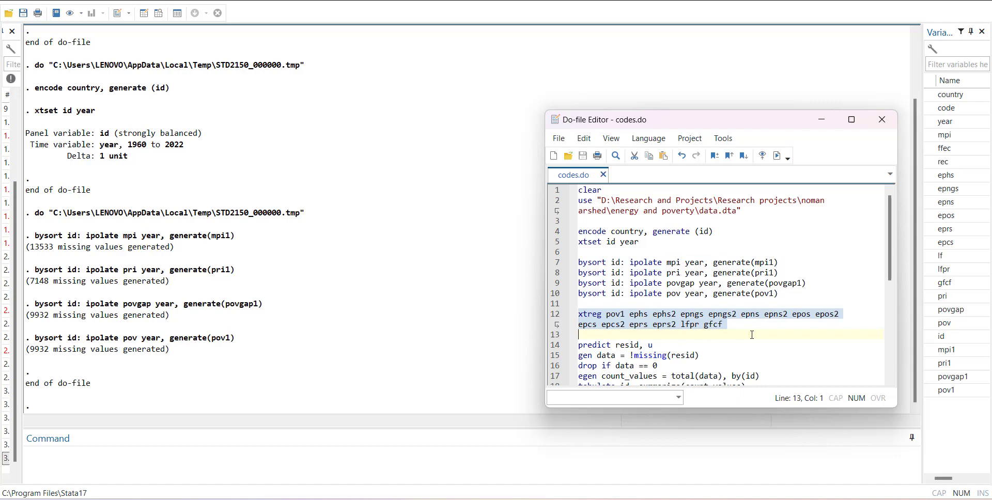
key(shift+Left)
key(ctrl+d)
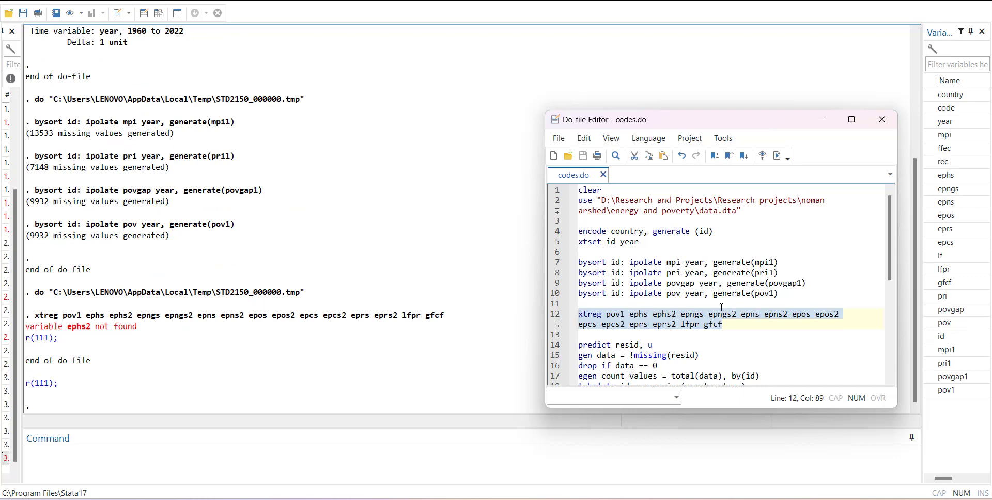
Remove the squared terms ephs2, epngs2, epns2, epos2, epcs2 and eprs2 from the xtreg regressors
click(683, 315)
key(BackSpace)
key(BackSpace)
key(BackSpace)
key(BackSpace)
key(BackSpace)
key(BackSpace)
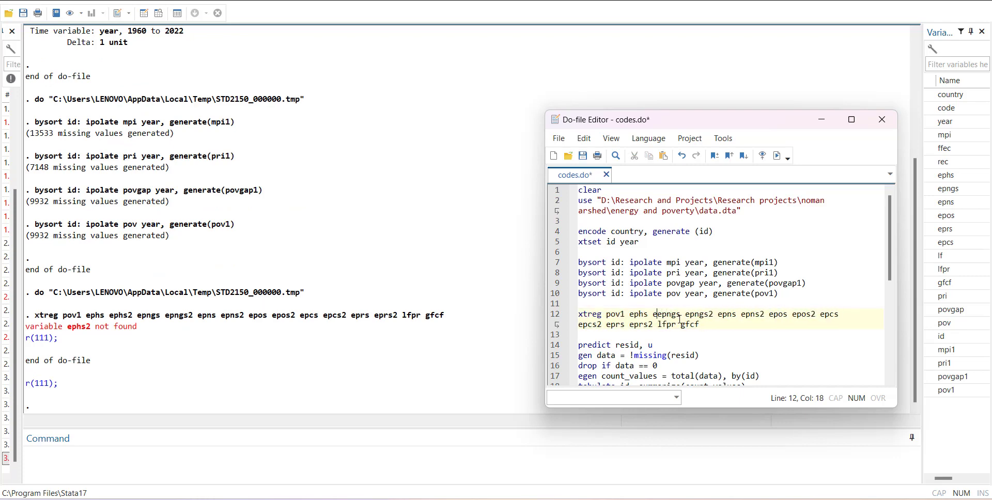
click(712, 313)
key(BackSpace)
key(BackSpace)
key(BackSpace)
key(BackSpace)
key(BackSpace)
key(BackSpace)
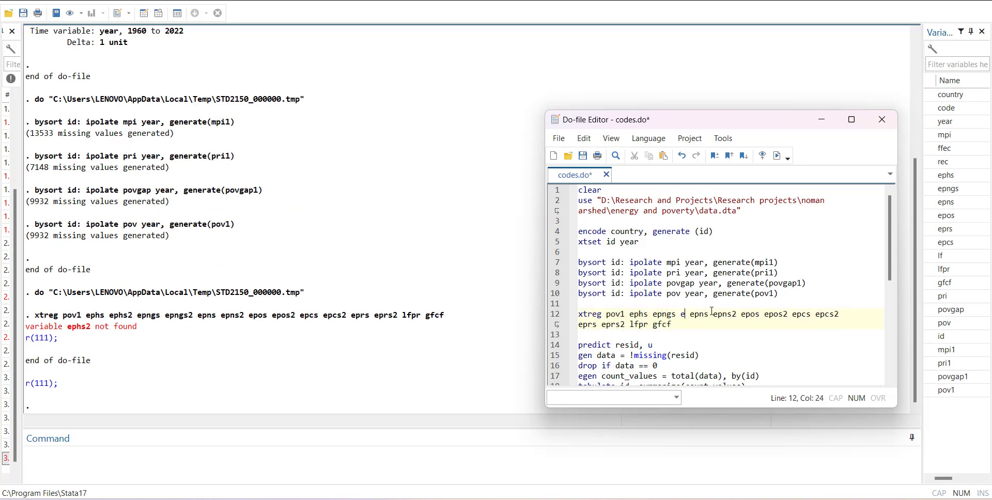
key(BackSpace)
key(BackSpace)
key(BackSpace)
key(BackSpace)
key(BackSpace)
key(BackSpace)
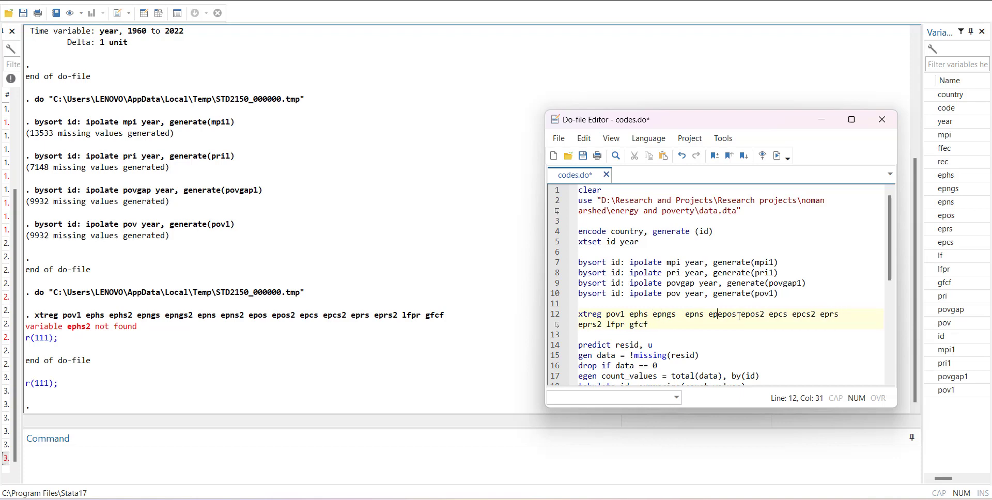
click(756, 314)
key(BackSpace)
key(BackSpace)
key(BackSpace)
key(BackSpace)
key(BackSpace)
key(BackSpace)
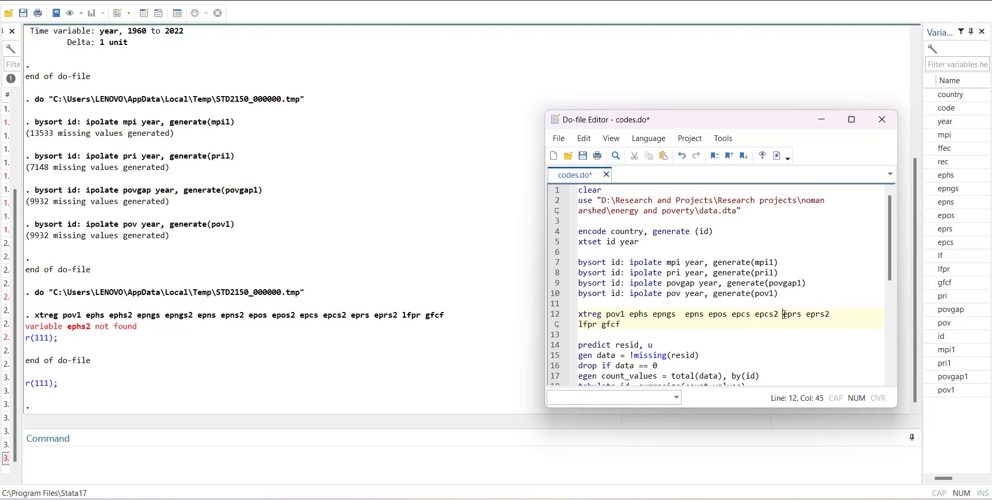
key(BackSpace)
key(BackSpace)
key(BackSpace)
key(BackSpace)
key(BackSpace)
key(BackSpace)
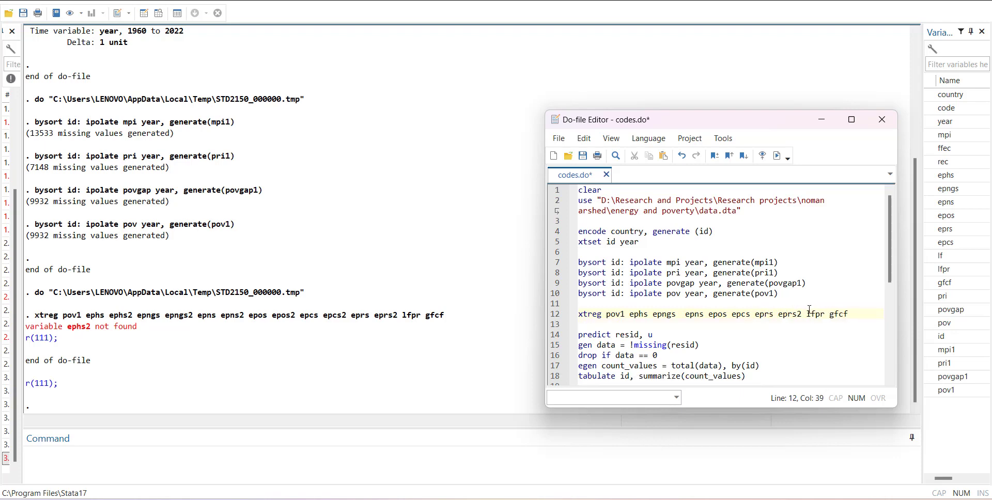
key(BackSpace)
key(BackSpace)
key(BackSpace)
key(BackSpace)
key(BackSpace)
key(BackSpace)
Re-run the edited random-effects regression of pov1: 2,130 observations in 121 groups
key(Home)
key(shift+End)
key(ctrl+d)
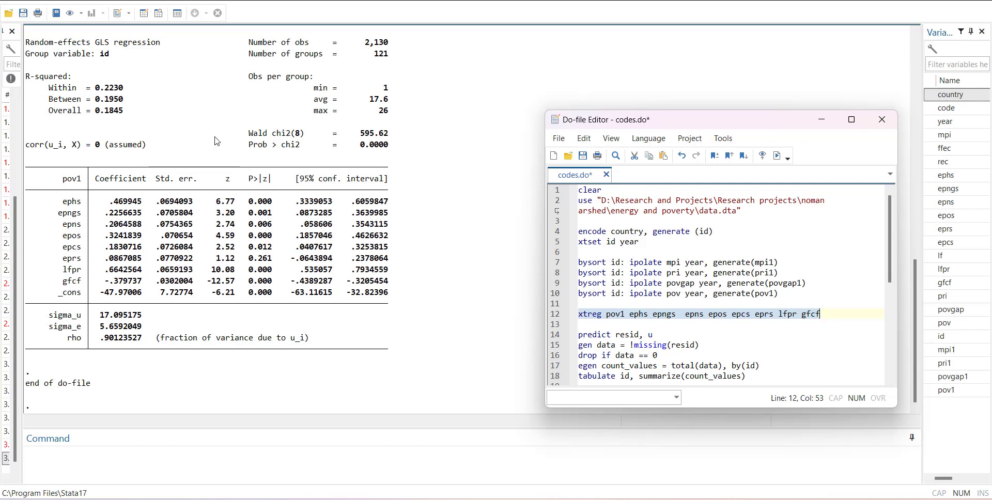
Run predict resid, u to store the random-effects residuals, generating 11,541 missing values
click(172, 122)
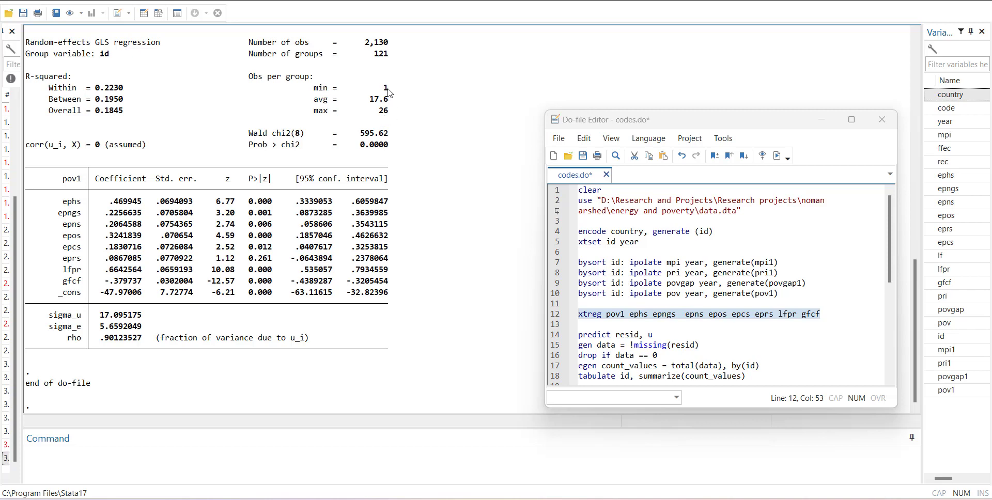
click(664, 297)
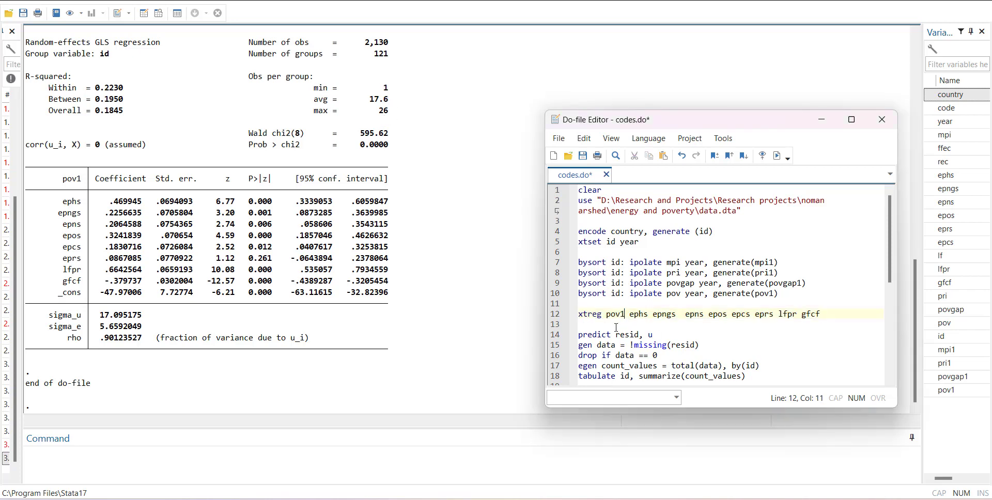
click(554, 336)
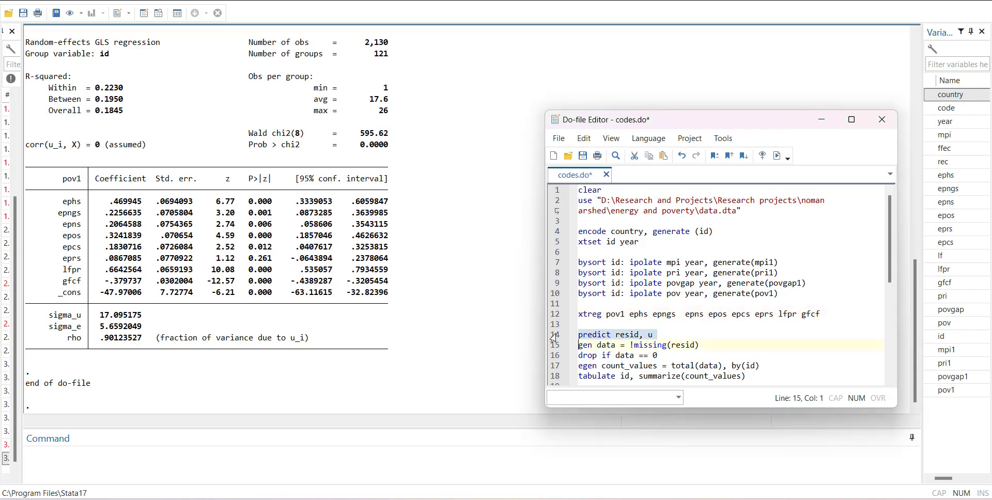
click(777, 155)
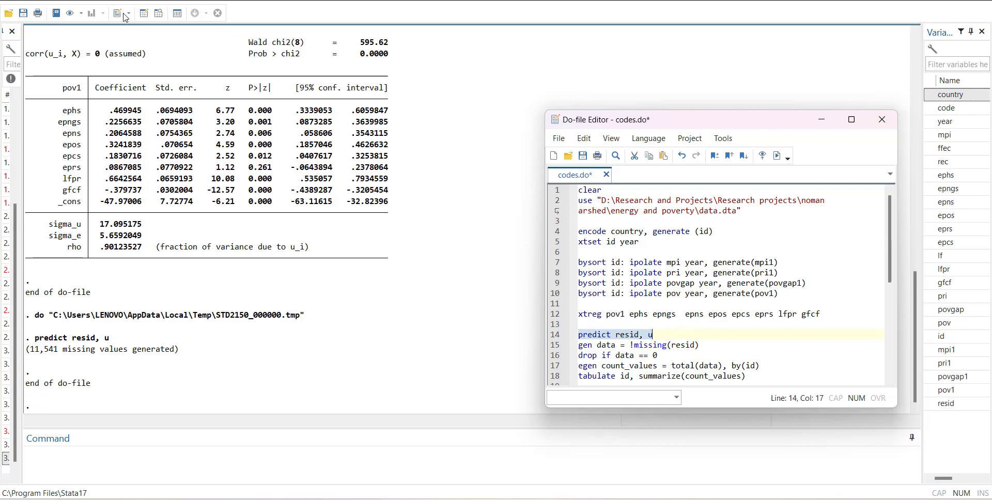
Browse the dataset in the Data Editor to inspect the new resid values, then close it
click(144, 13)
scroll(581, 312, right, 10)
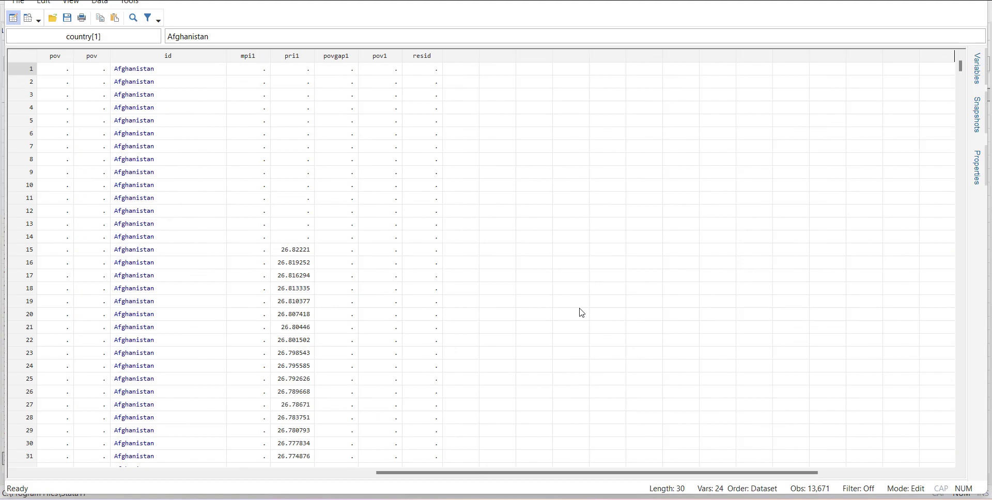
scroll(581, 313, left, 5)
scroll(581, 313, right, 7)
scroll(581, 313, left, 5)
scroll(581, 313, down, 15)
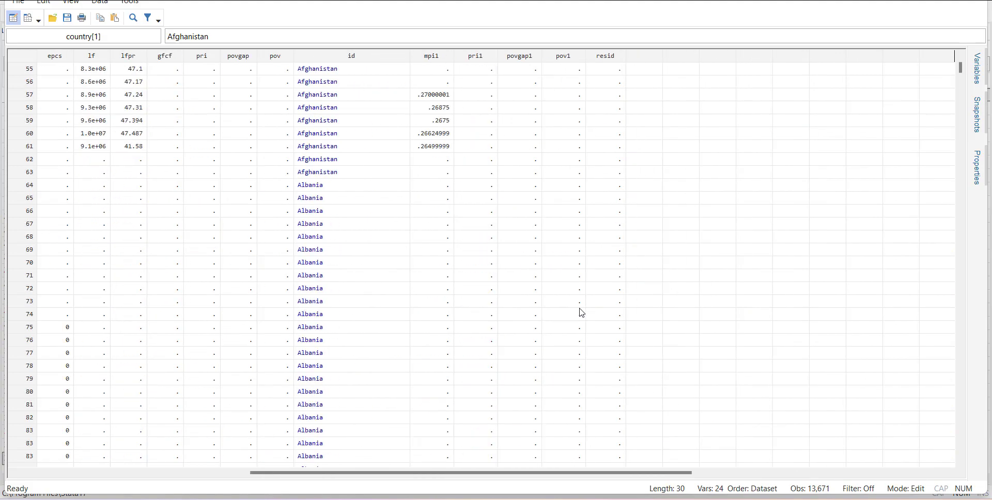
scroll(581, 313, down, 13)
scroll(581, 313, up, 20)
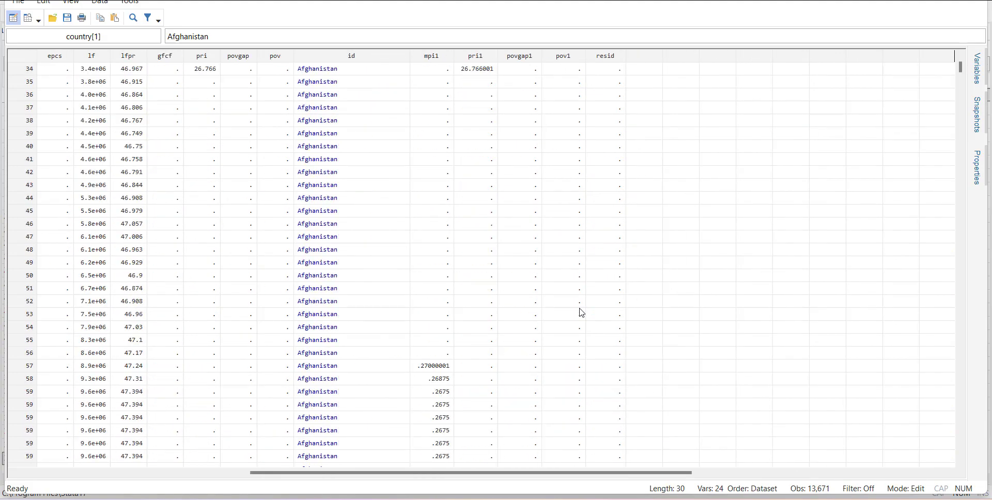
scroll(581, 313, down, 19)
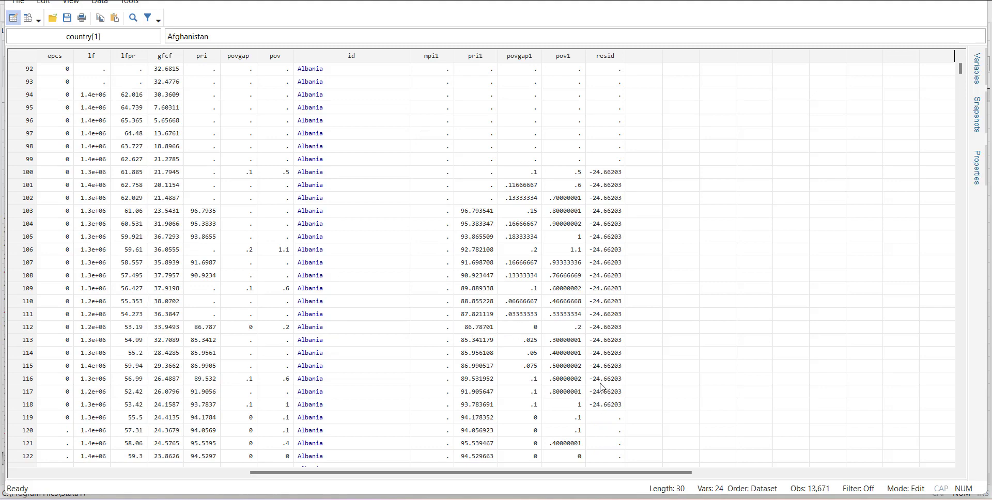
scroll(602, 388, down, 20)
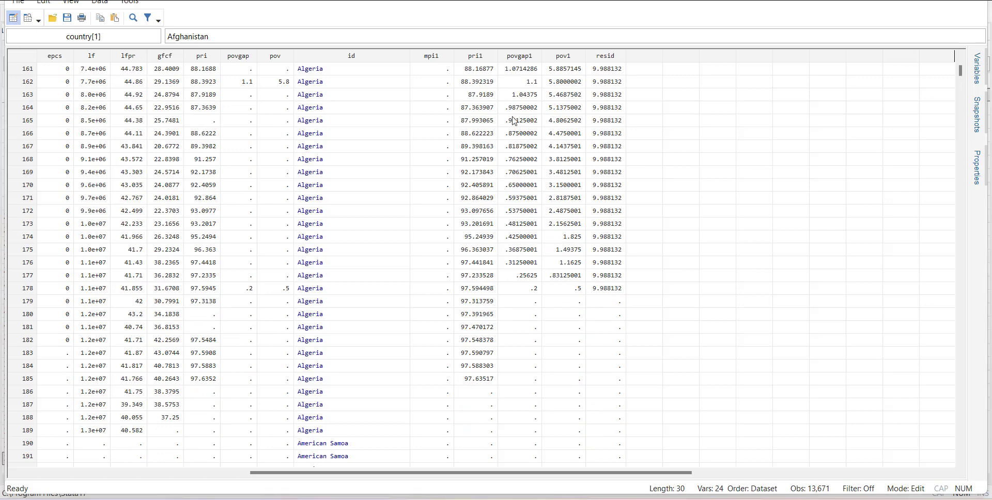
scroll(524, 290, down, 9)
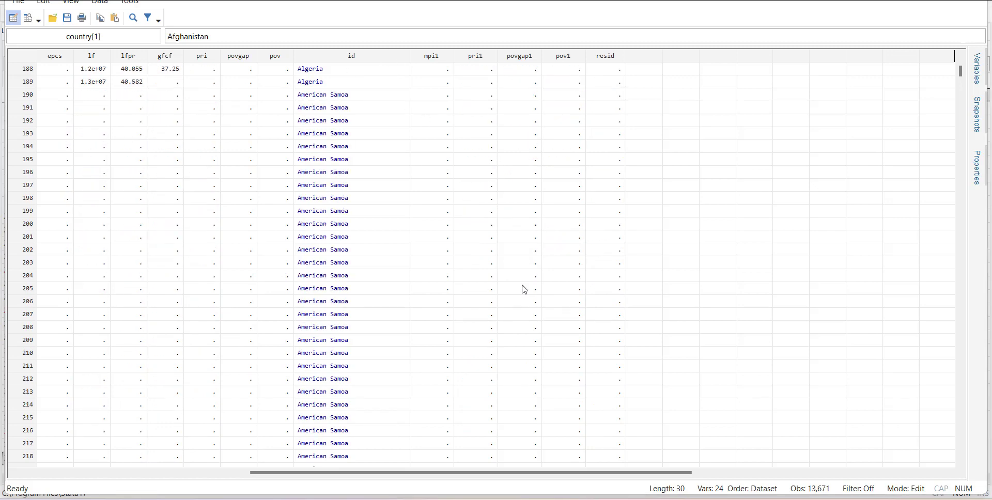
scroll(525, 289, down, 15)
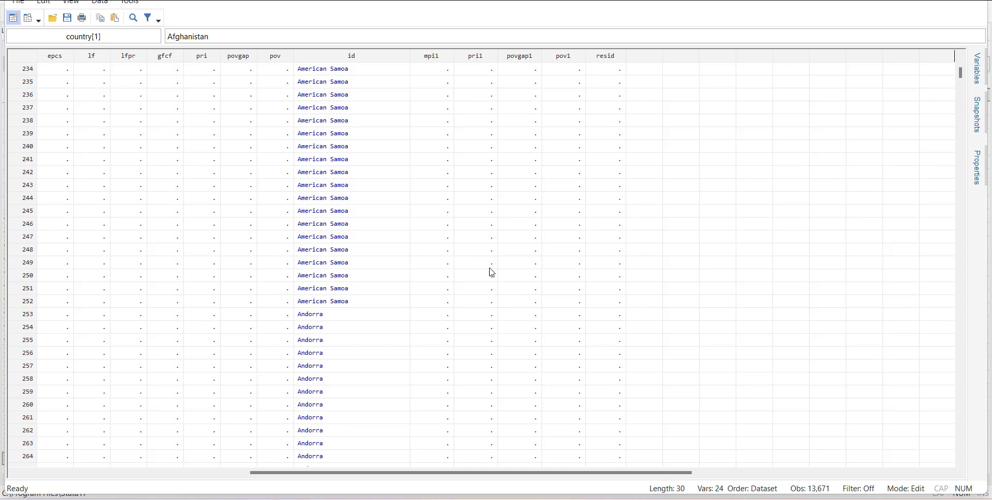
key(alt+F4)
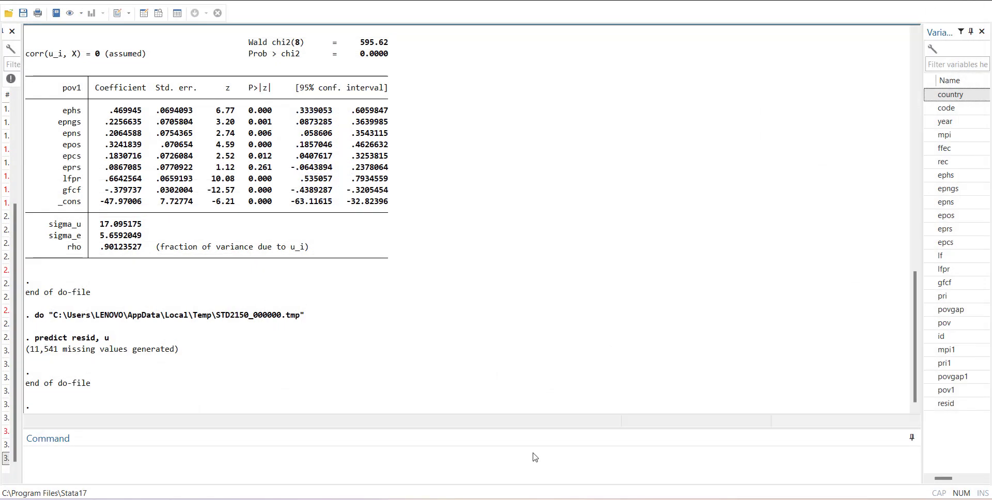
Run gen data = !missing(resid) to flag observations that have a residual
click(672, 467)
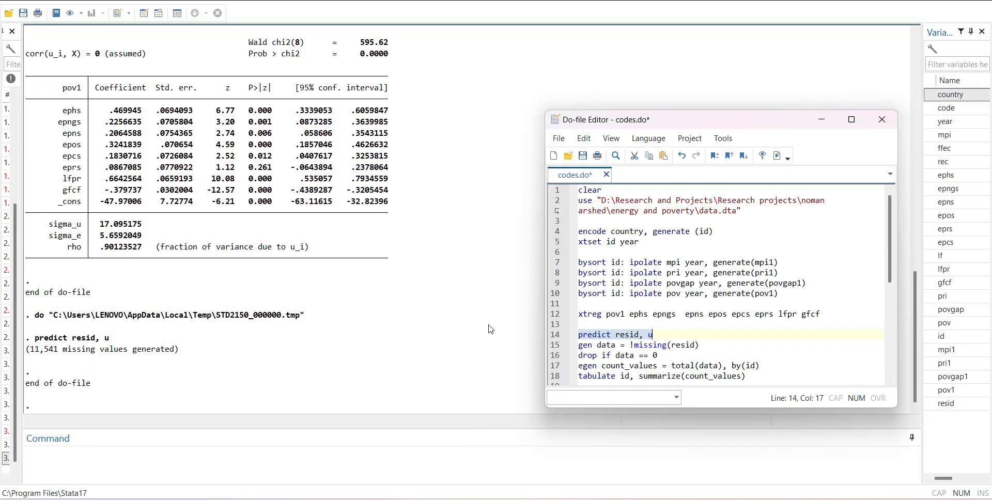
click(554, 345)
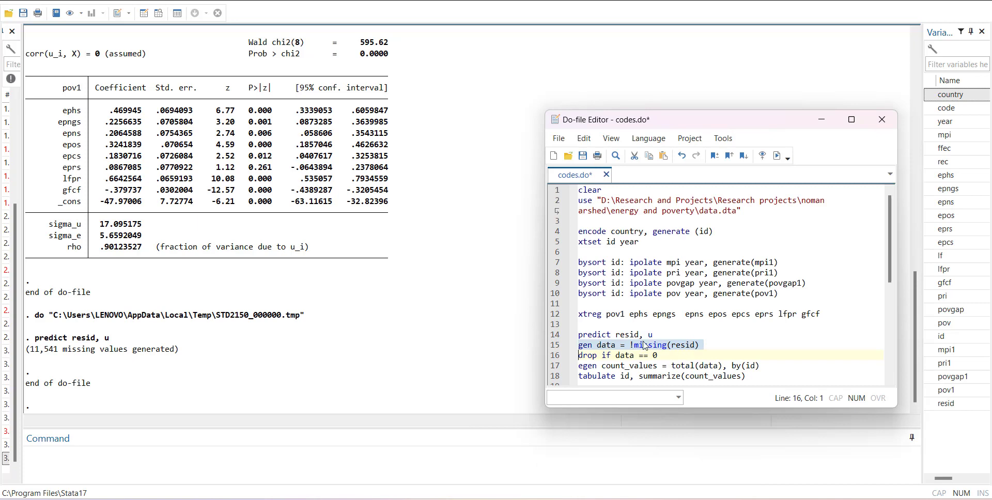
click(790, 159)
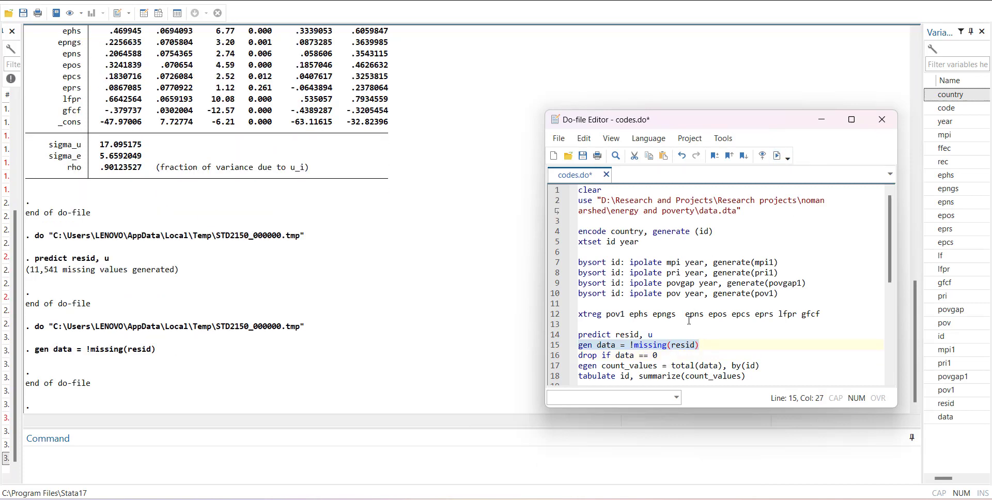
Run drop if data == 0, deleting 11,541 observations, and browse the remaining 2,130 rows
click(555, 358)
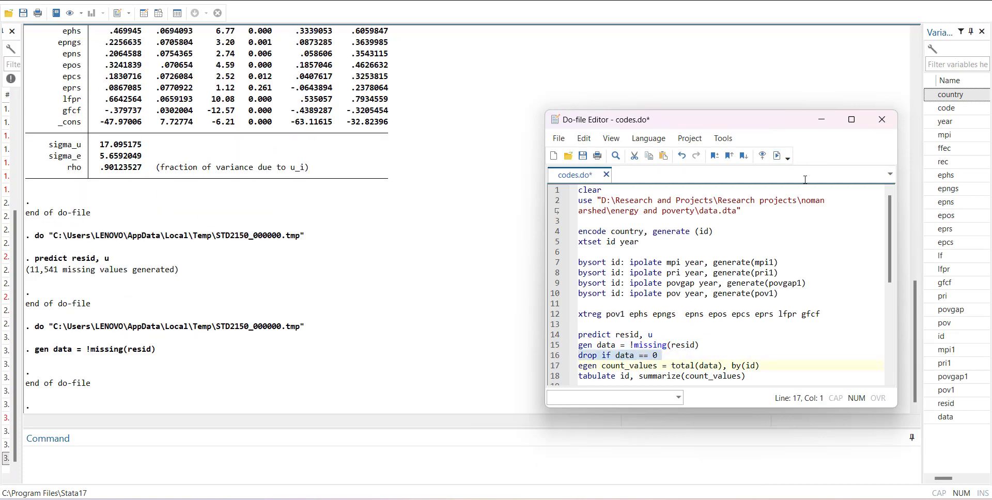
click(778, 156)
click(146, 16)
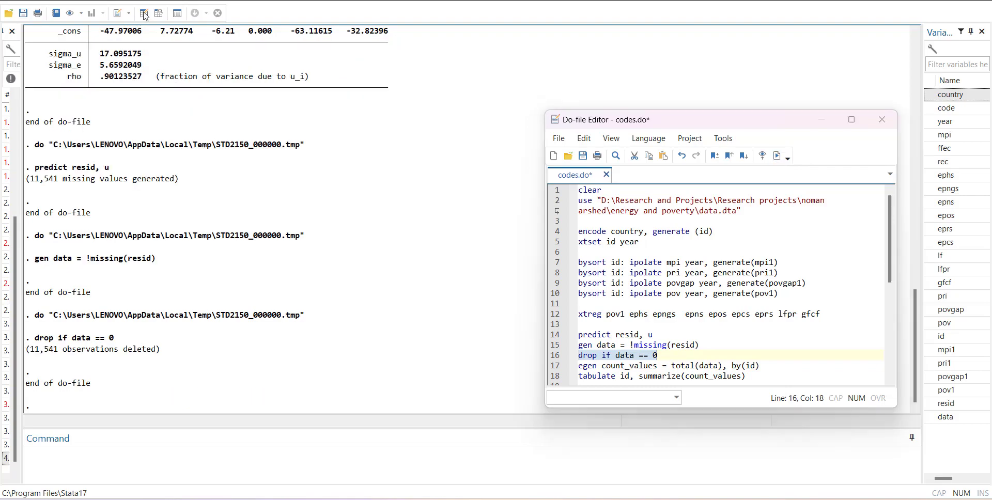
scroll(607, 238, right, 10)
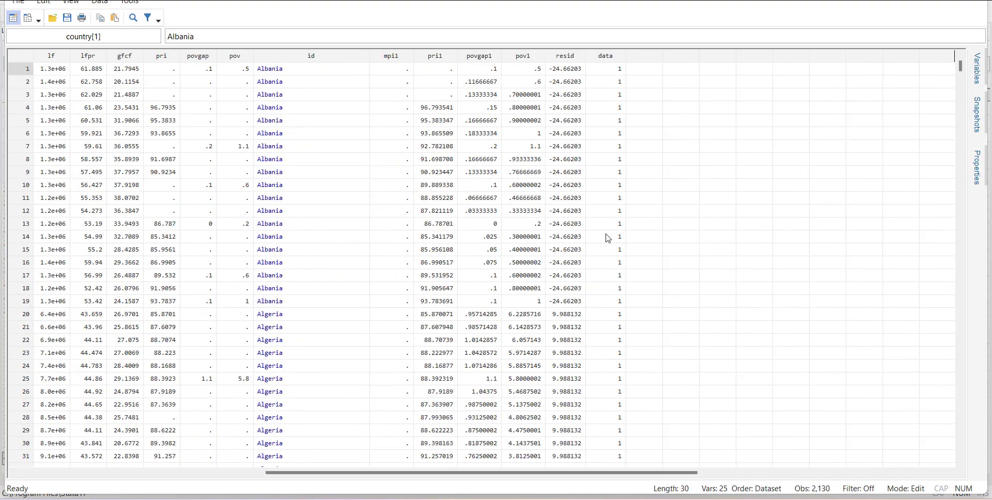
scroll(605, 267, down, 20)
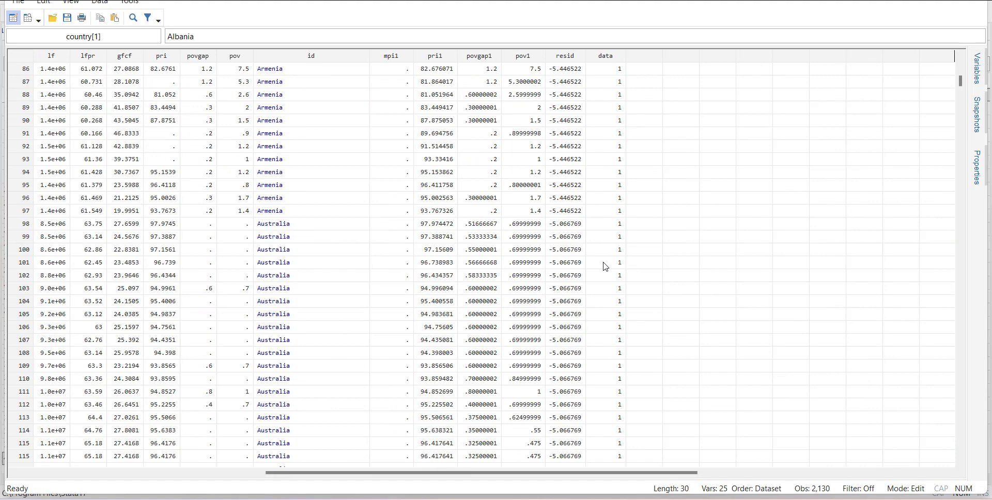
scroll(605, 266, down, 17)
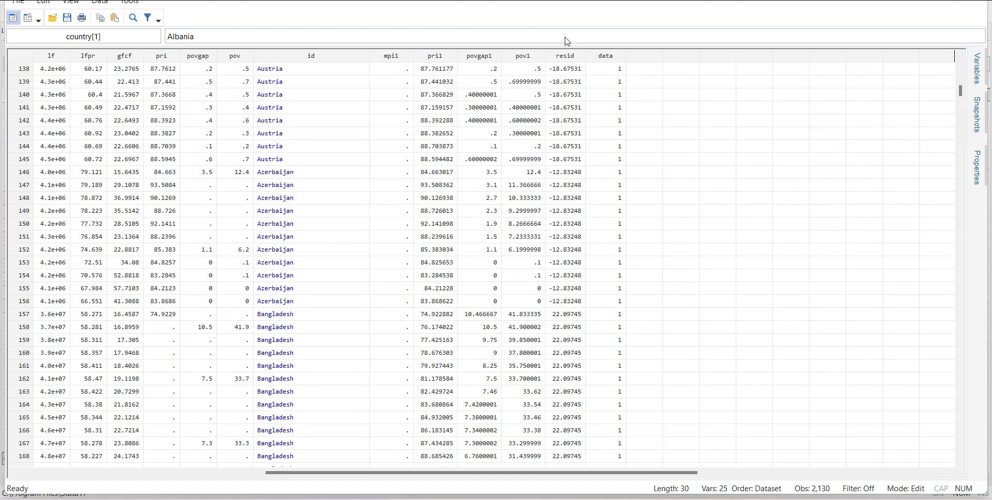
key(alt+F4)
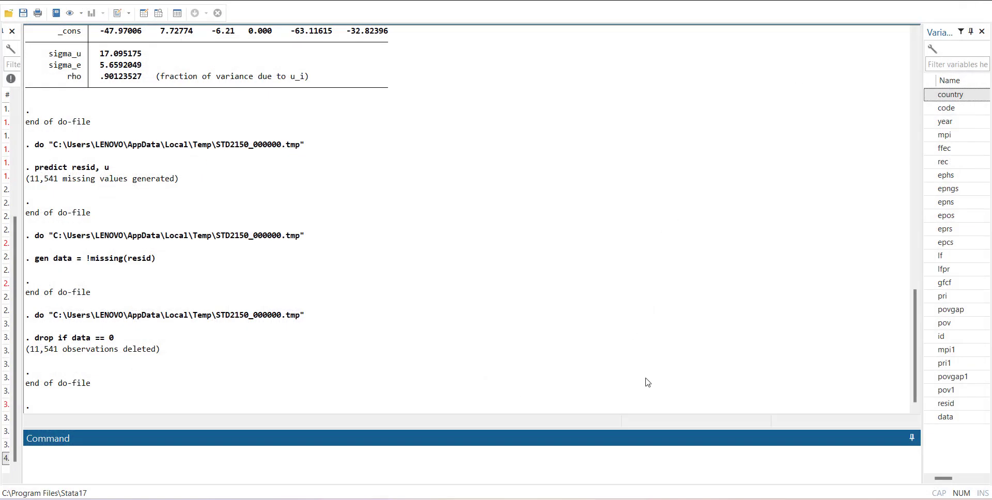
click(654, 461)
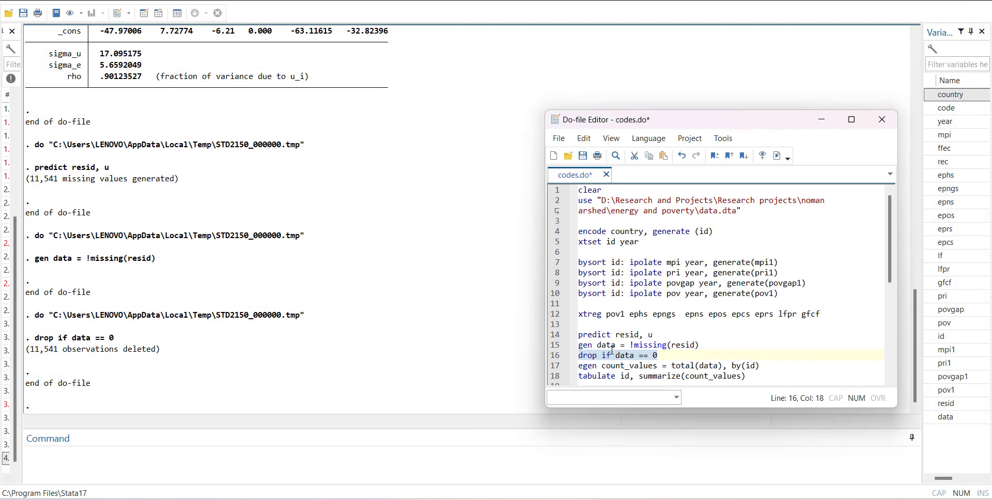
scroll(718, 323, down, 2)
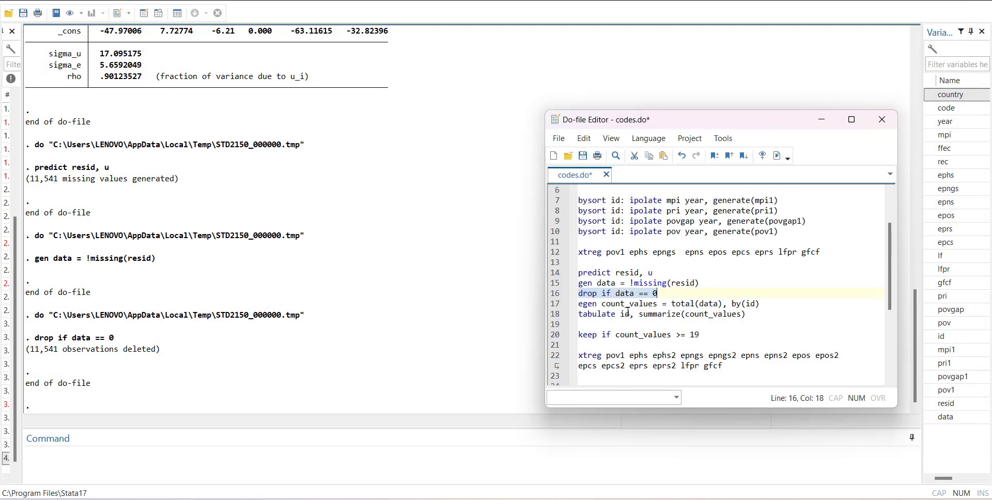
click(555, 306)
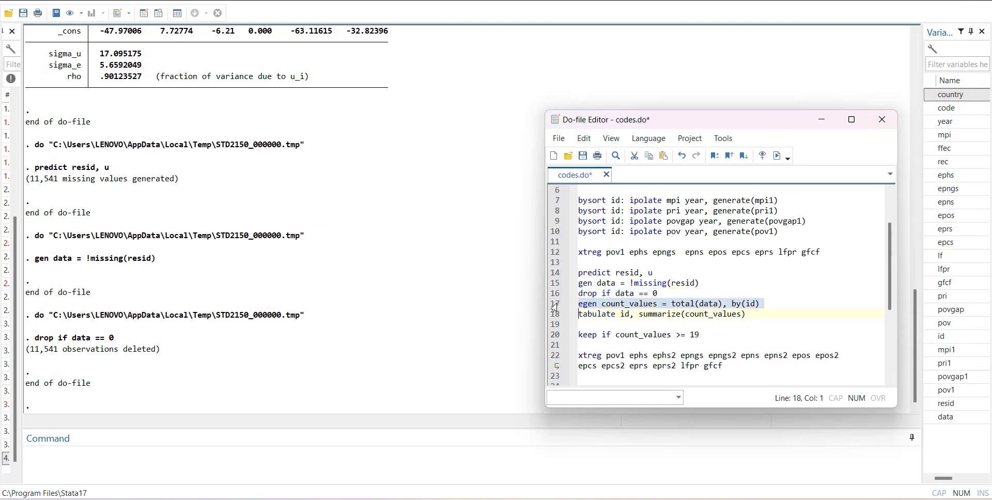
click(776, 158)
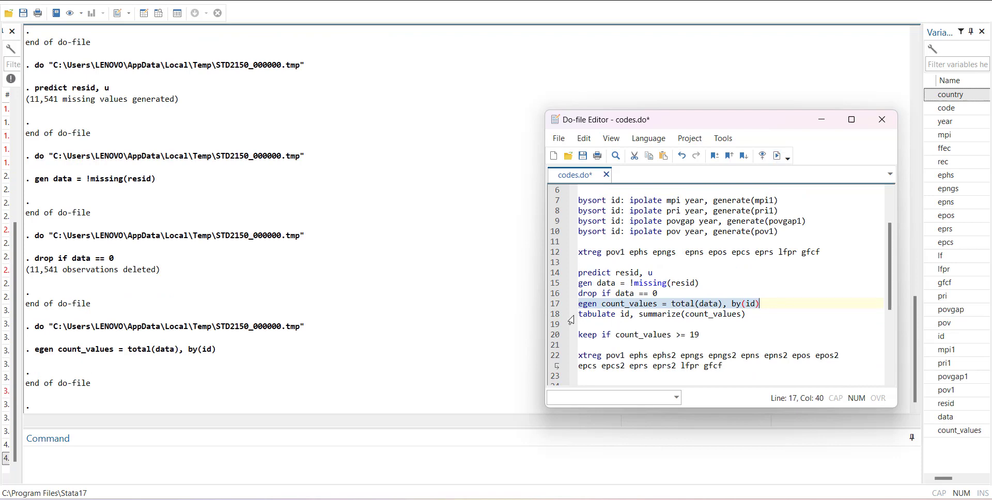
click(553, 316)
click(776, 157)
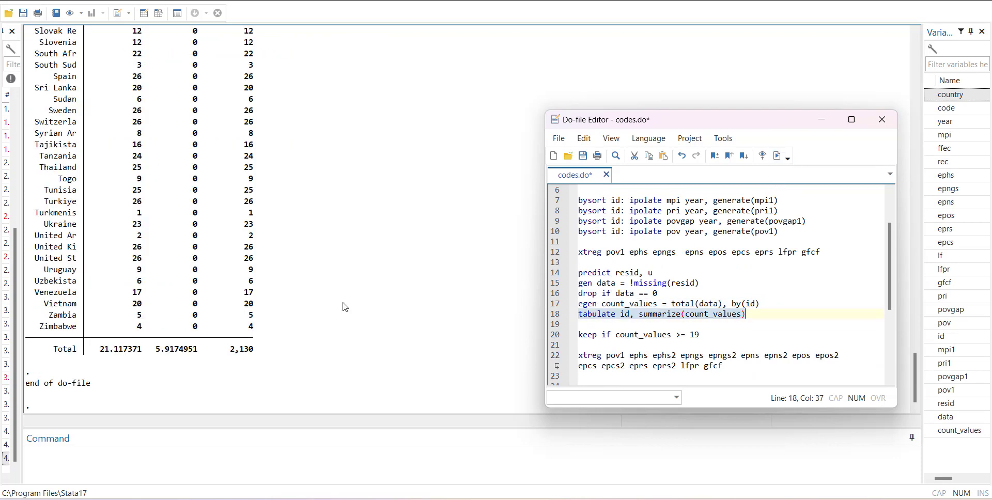
scroll(345, 308, up, 20)
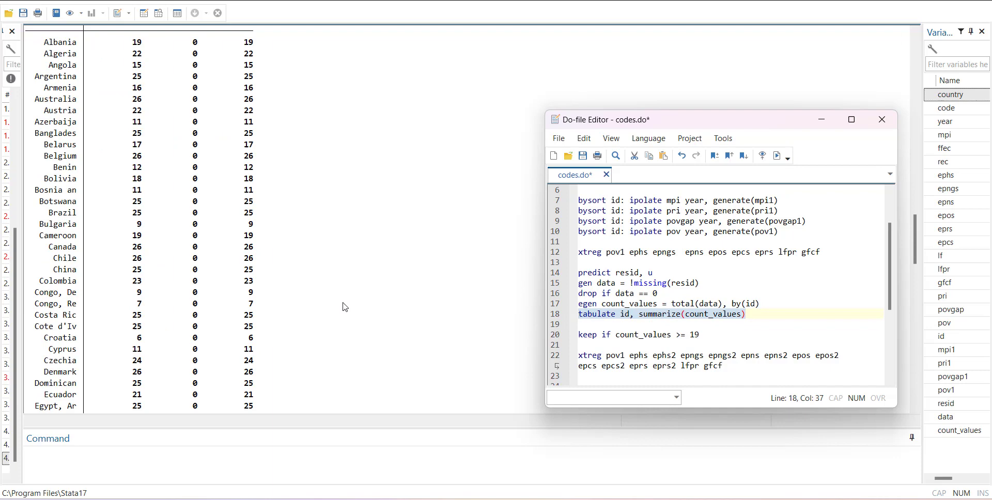
scroll(345, 308, down, 4)
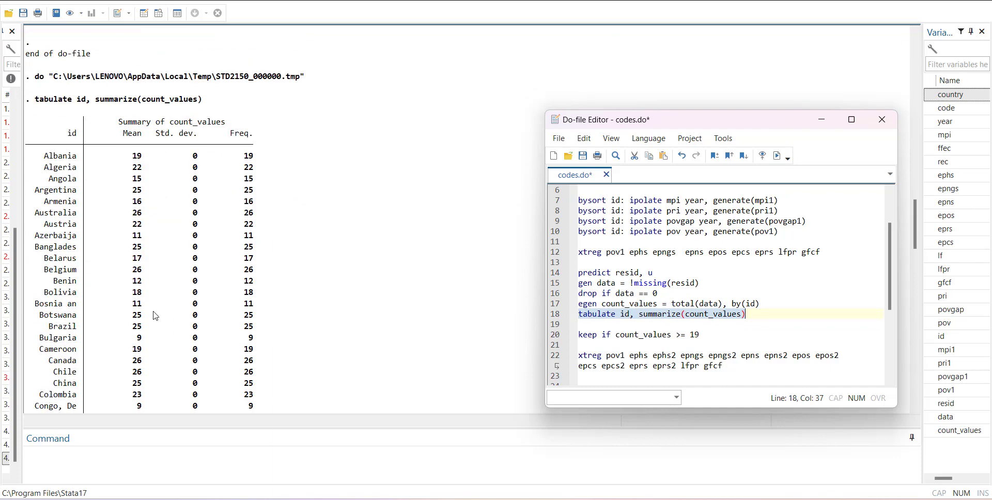
scroll(155, 316, down, 1)
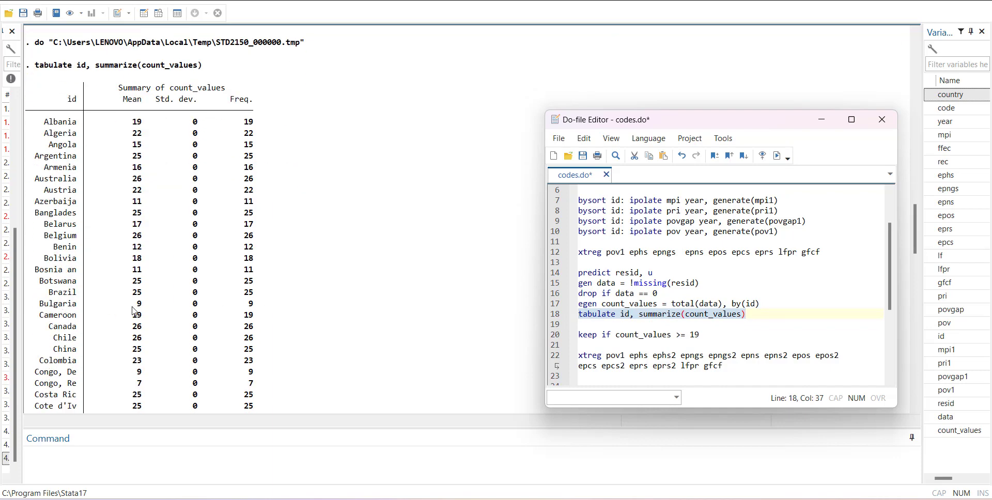
scroll(135, 312, down, 1)
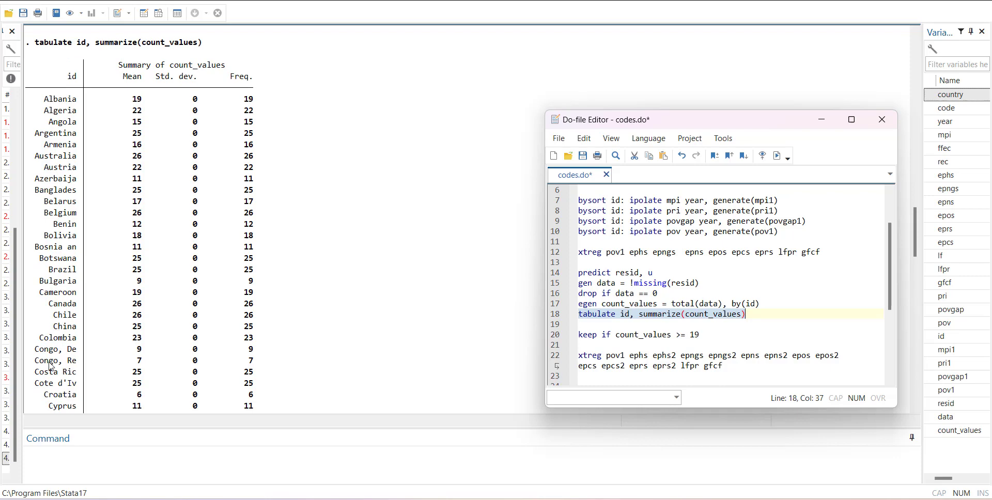
scroll(136, 369, down, 1)
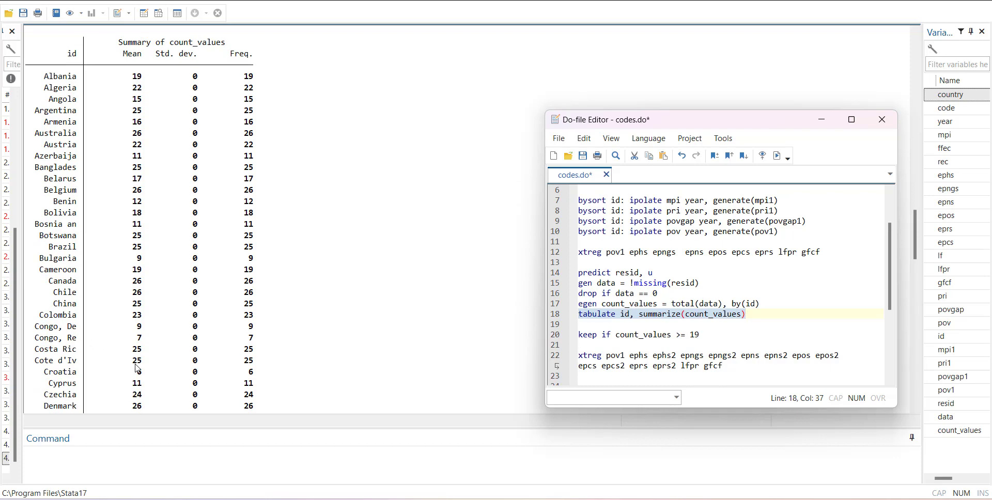
scroll(138, 369, down, 9)
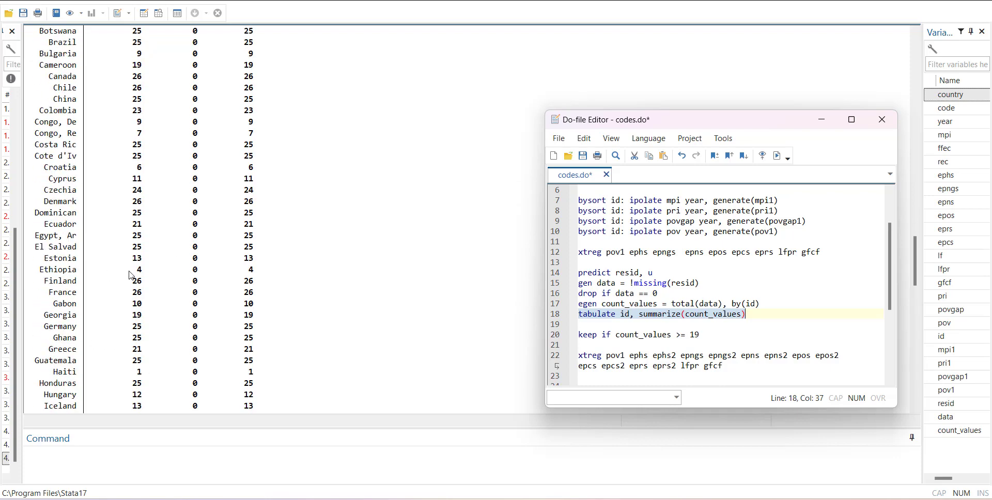
scroll(131, 276, down, 5)
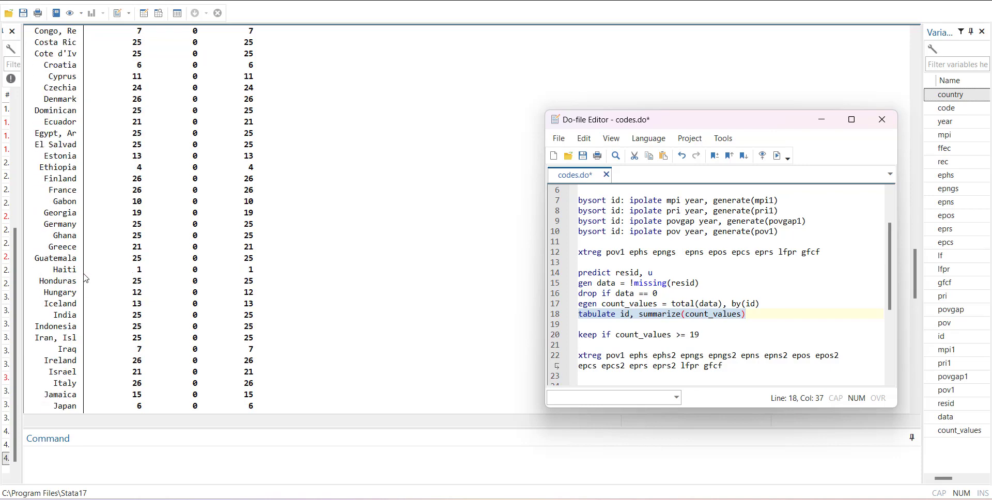
scroll(132, 275, down, 13)
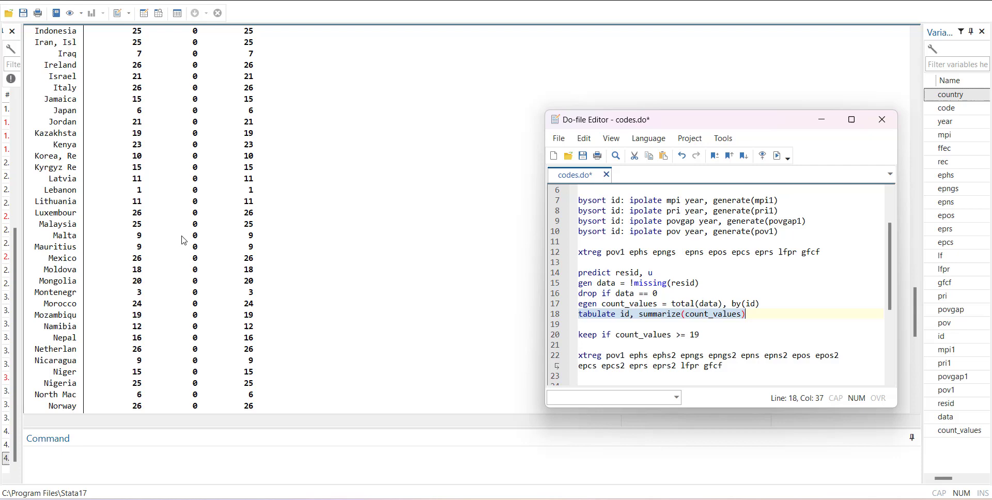
scroll(232, 321, down, 15)
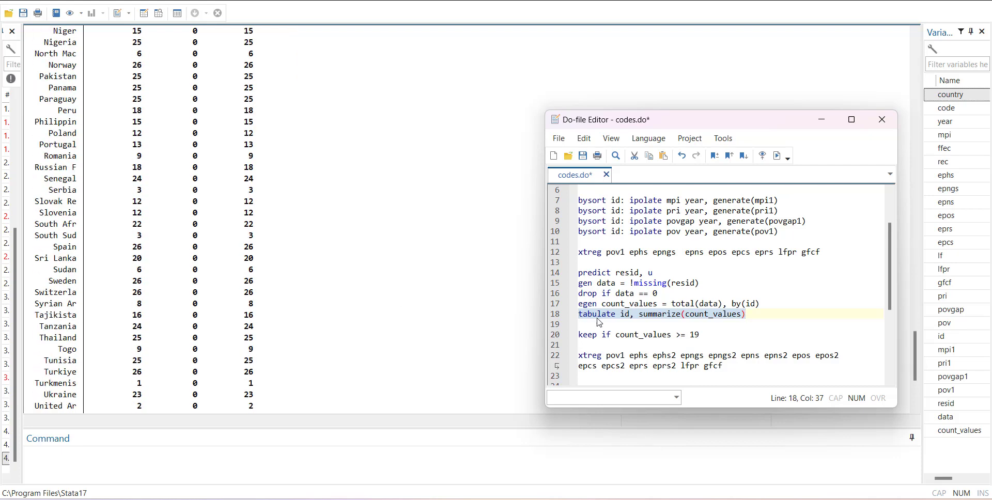
Add and run a hist count_values line, then close the resulting histogram
click(624, 324)
text(hist )
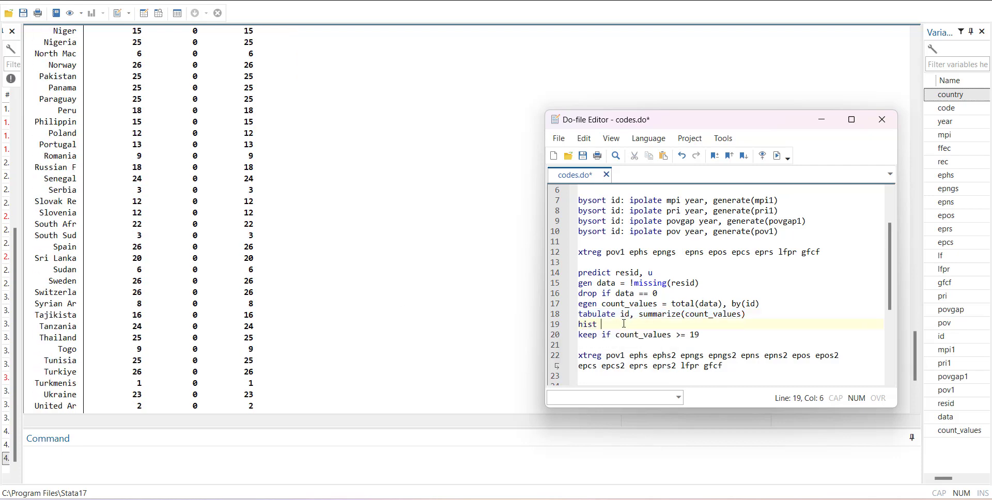
text(count_values)
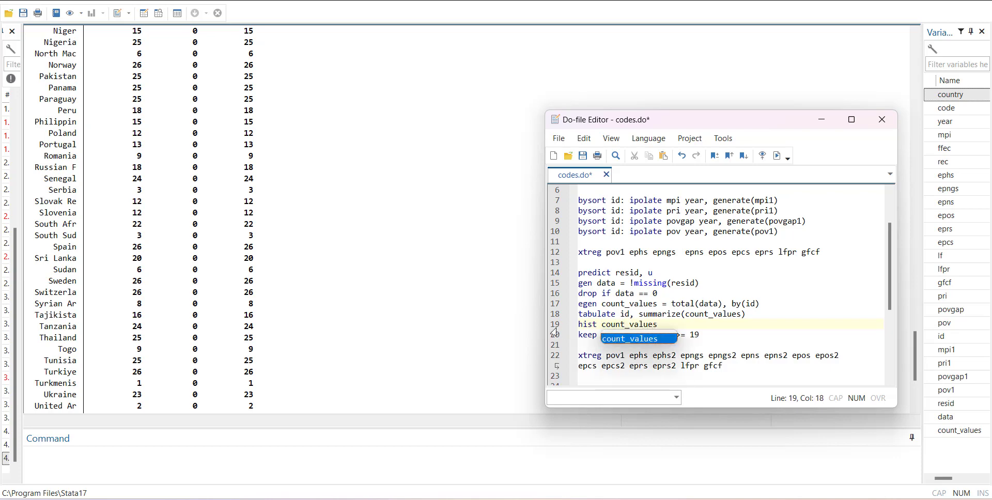
click(553, 325)
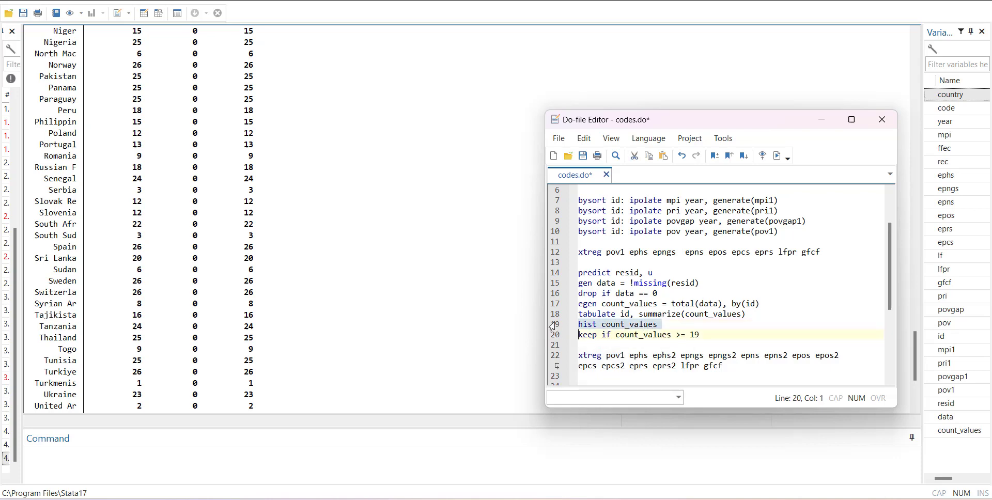
click(777, 155)
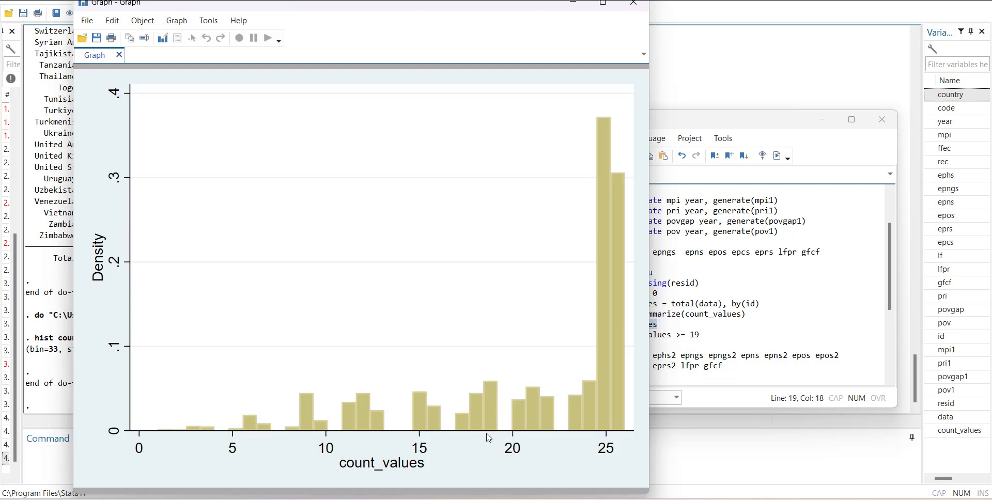
click(633, 6)
click(556, 336)
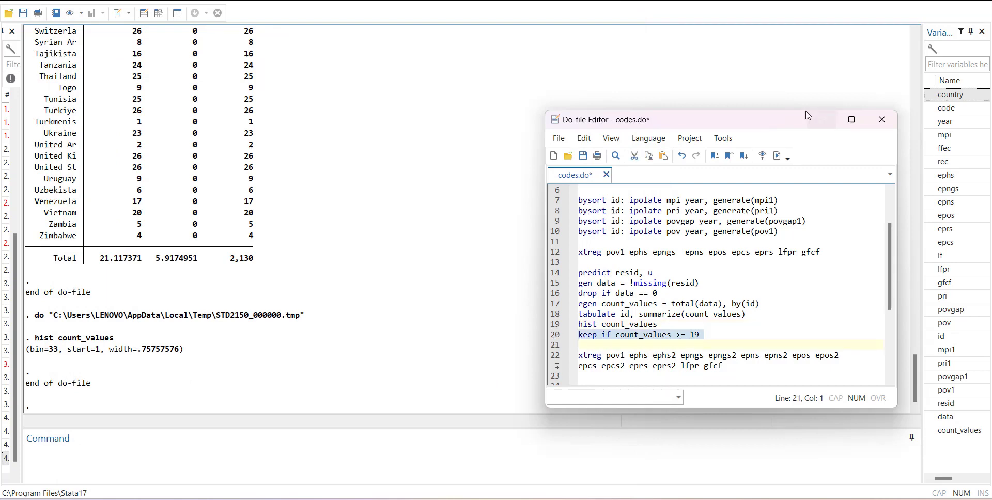
Run keep if count_values >= 19, dropping 566 observations; the squared-term regression then fails
click(778, 156)
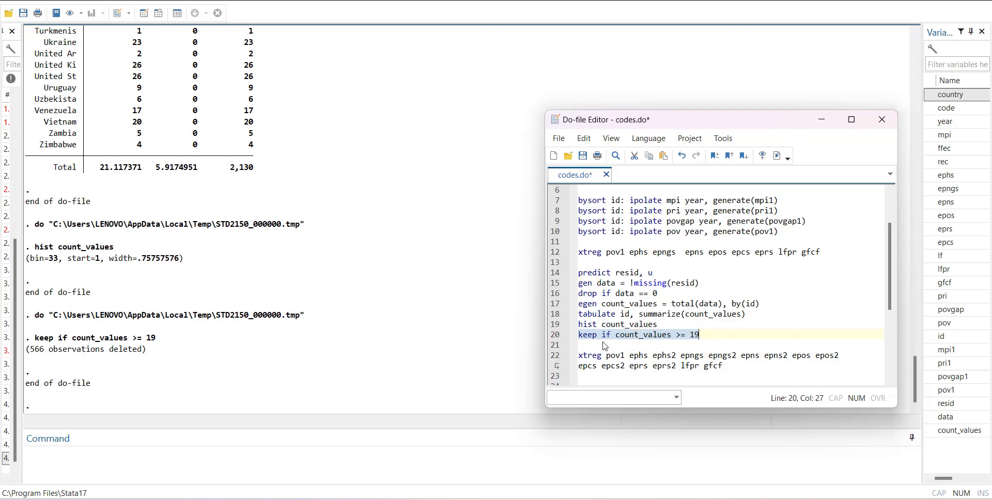
click(554, 357)
click(778, 155)
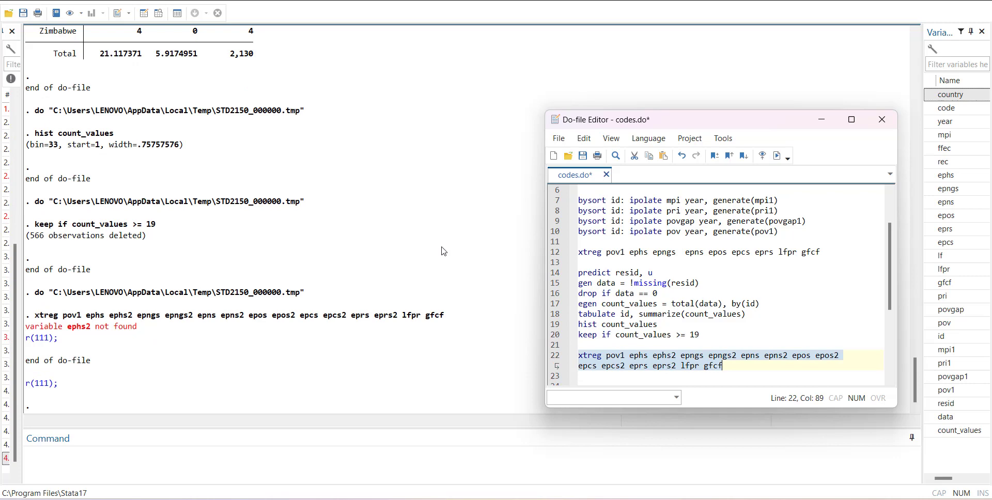
click(693, 345)
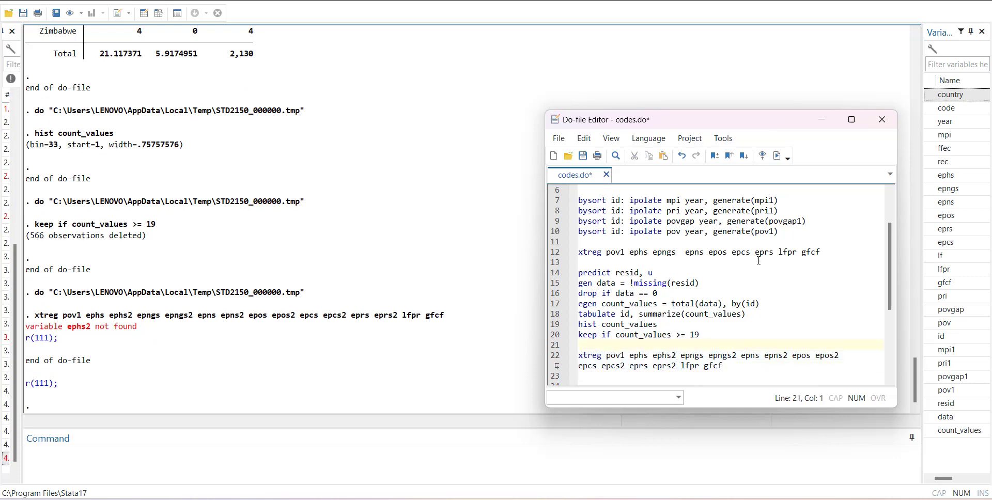
Remove the stray bookmark and re-run line 12's xtreg: 1,564 observations in 65 groups
click(563, 254)
click(563, 254)
click(555, 252)
key(ctrl+d)
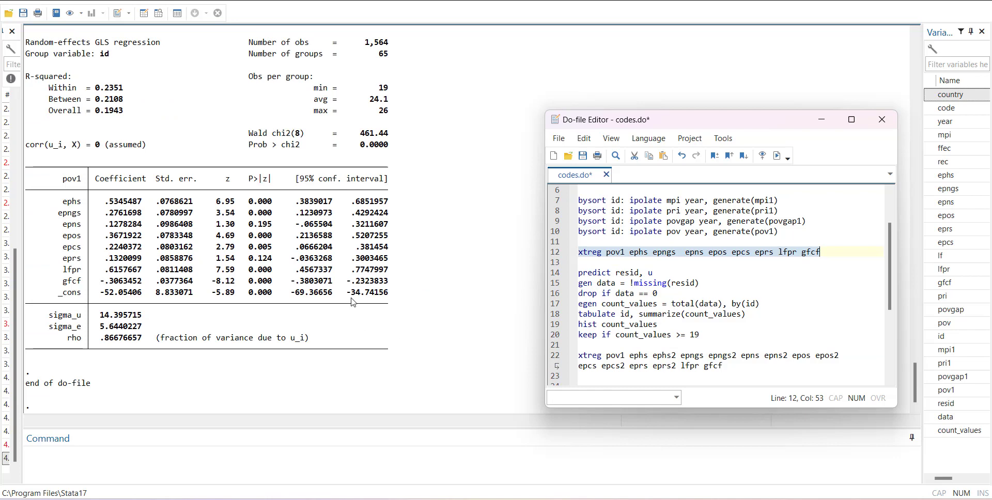
scroll(354, 303, up, 2)
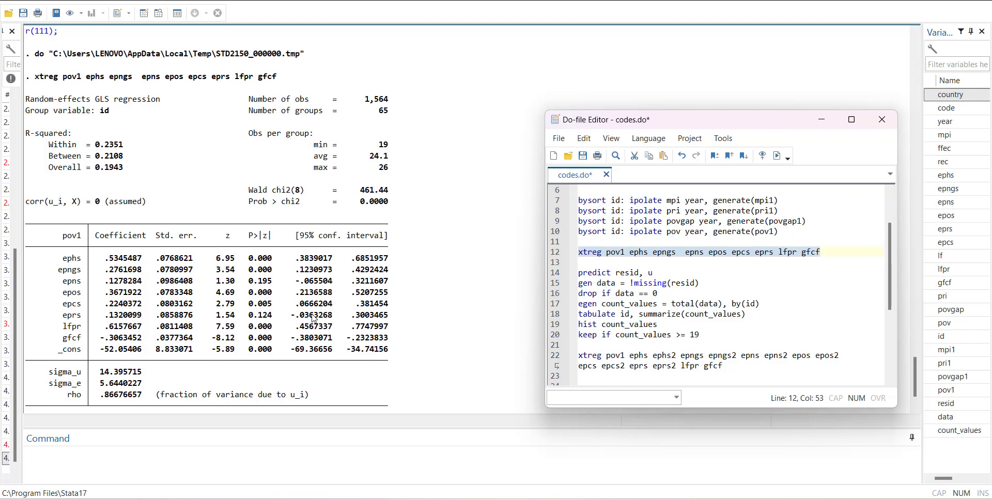
Clear the Results window with cls and bring the codes.do Do-file Editor back into view
click(96, 479)
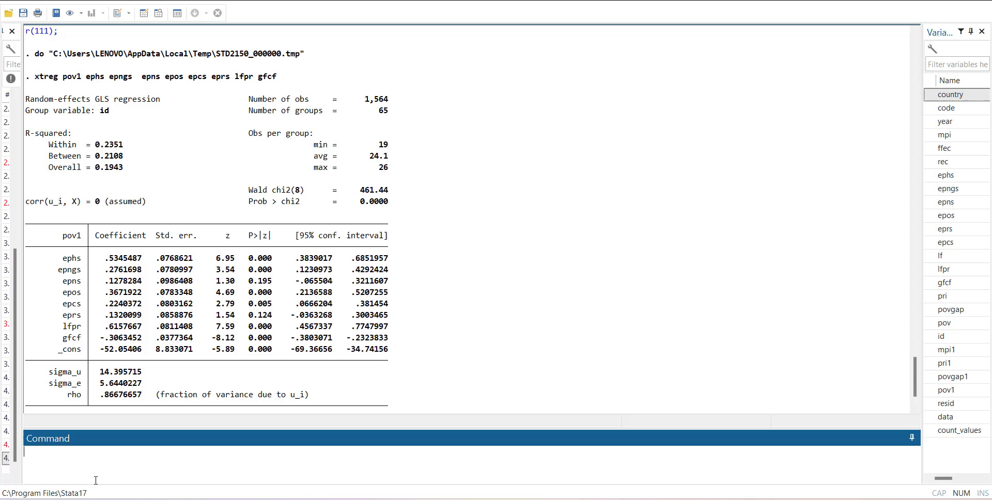
text(clar)
key(BackSpace)
key(BackSpace)
text(s)
key(Return)
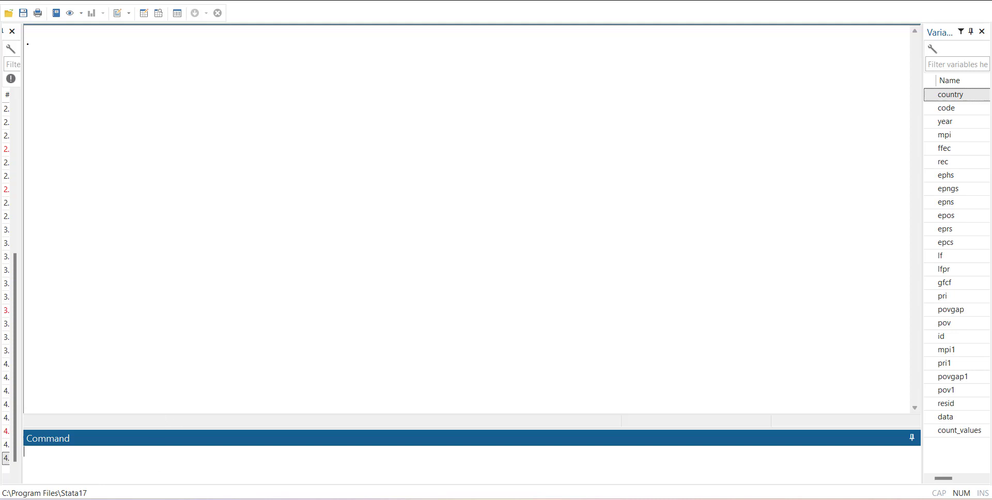
mouse_move(602, 497)
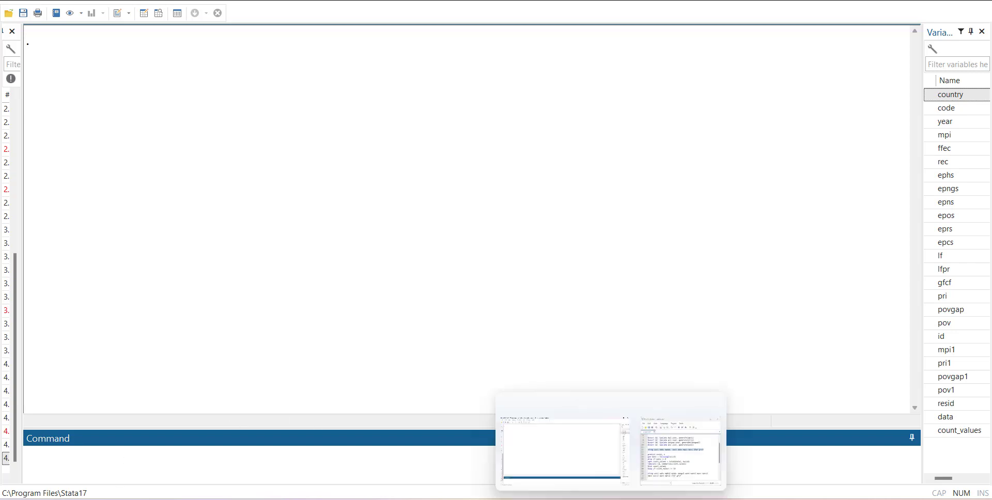
click(655, 480)
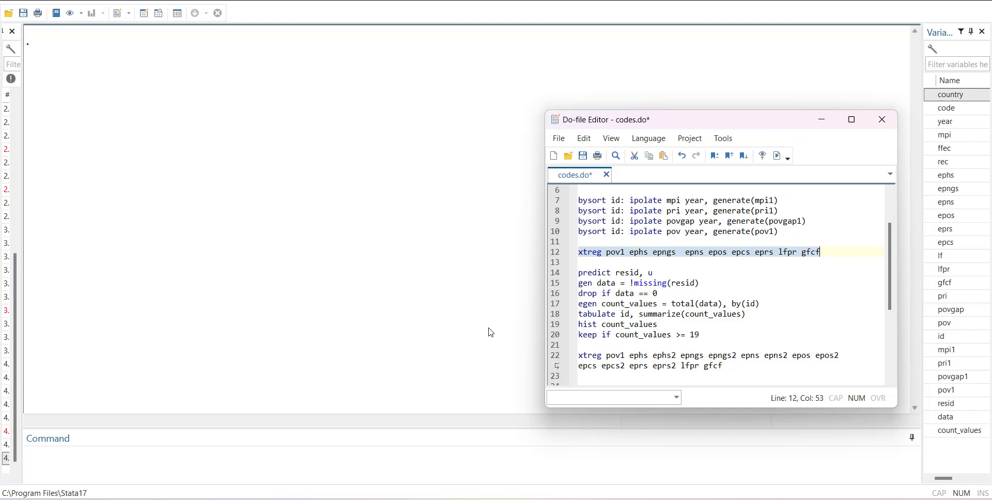